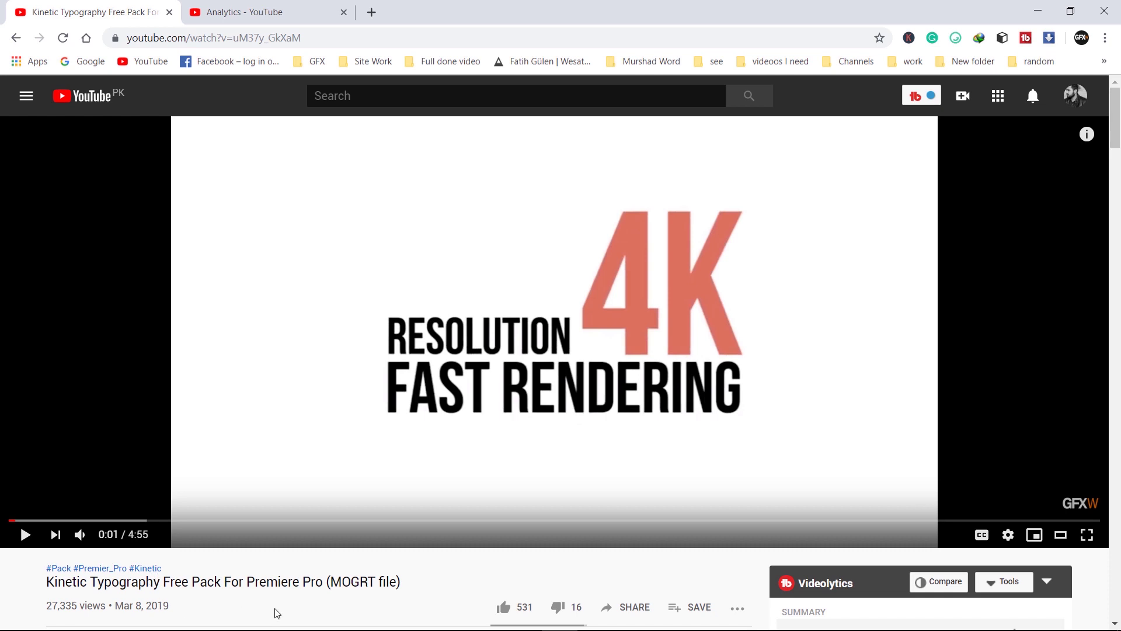
{"action": "scroll", "coordinate": [276, 614], "scroll_direction": "down", "scroll_amount": 2}
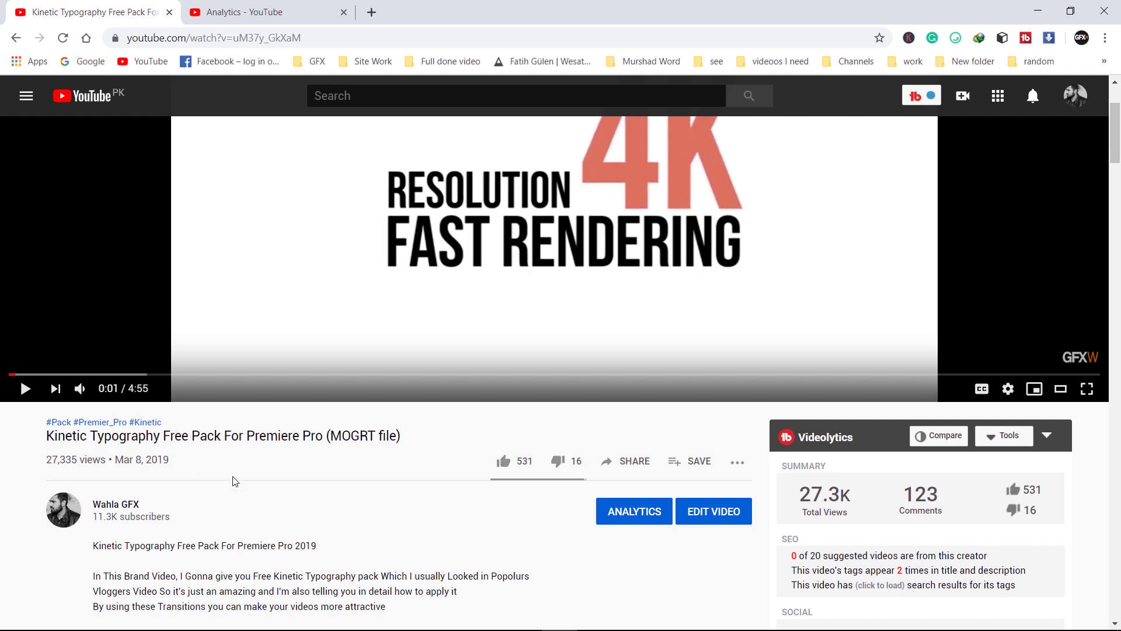
{"action": "scroll", "coordinate": [243, 482], "scroll_direction": "up", "scroll_amount": 1}
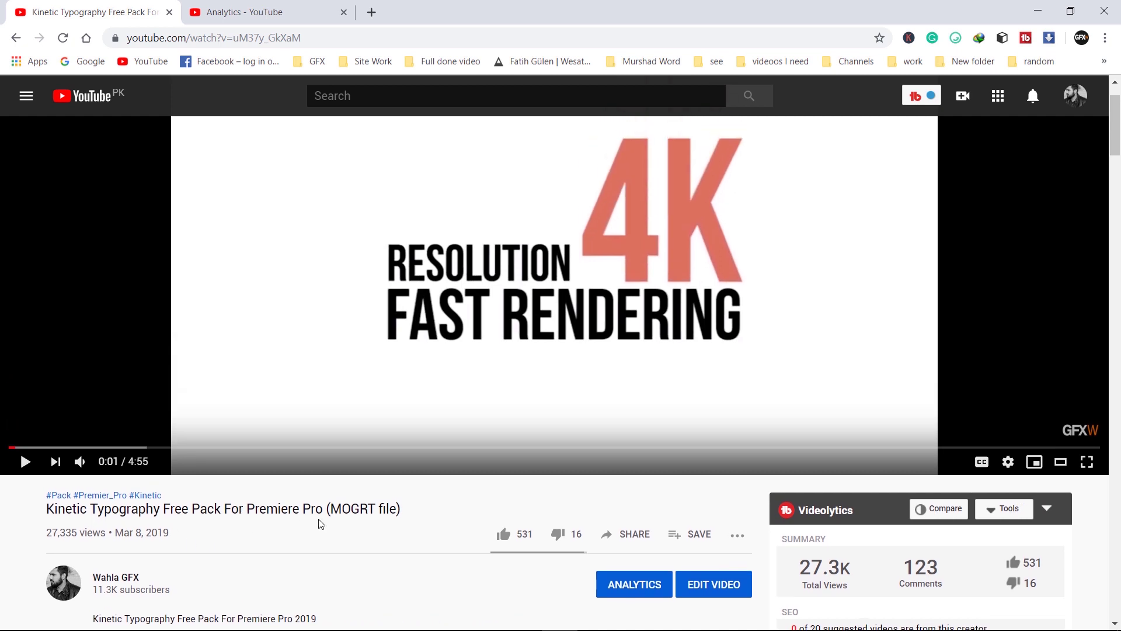
{"action": "scroll", "coordinate": [321, 525], "scroll_direction": "down", "scroll_amount": 1}
{"action": "scroll", "coordinate": [320, 523], "scroll_direction": "down", "scroll_amount": 8}
{"action": "scroll", "coordinate": [272, 450], "scroll_direction": "down", "scroll_amount": 5}
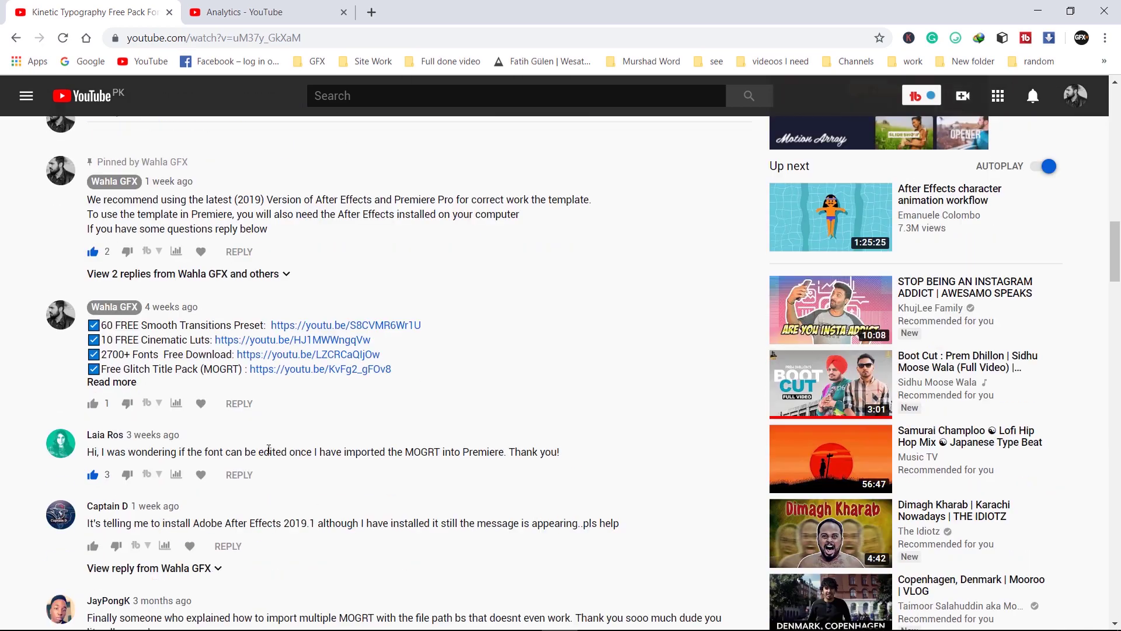
{"action": "scroll", "coordinate": [272, 449], "scroll_direction": "down", "scroll_amount": 6}
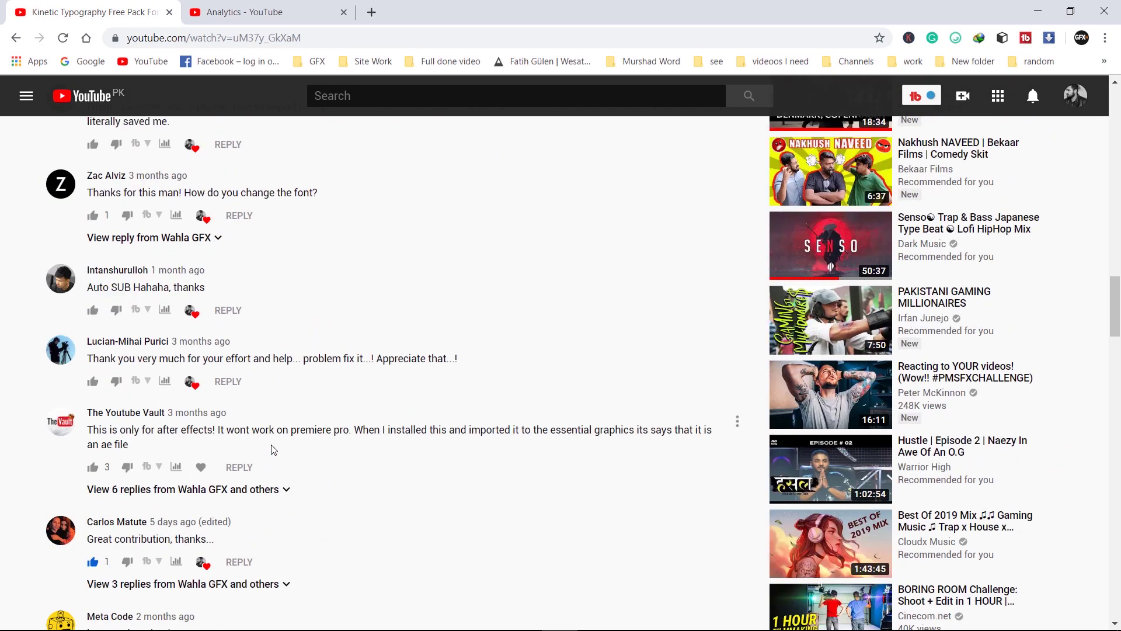
{"action": "scroll", "coordinate": [271, 449], "scroll_direction": "up", "scroll_amount": 6}
{"action": "scroll", "coordinate": [271, 450], "scroll_direction": "up", "scroll_amount": 5}
{"action": "scroll", "coordinate": [450, 433], "scroll_direction": "up", "scroll_amount": 3}
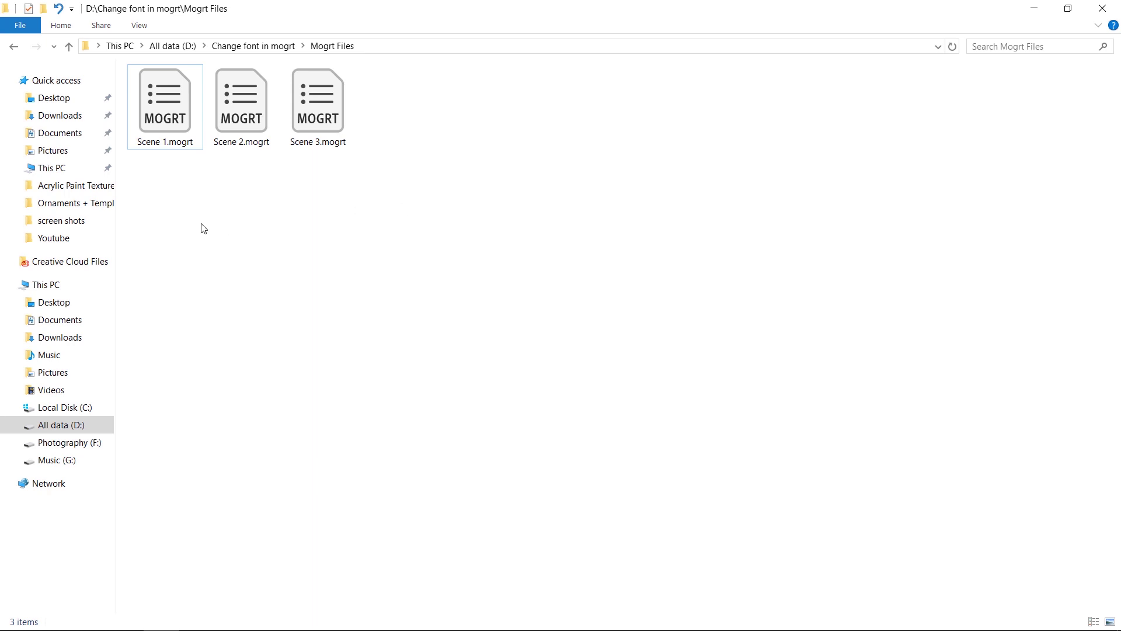
Select Scene 1.mogrt in the Mogrt Files folder.
{"action": "left_click", "coordinate": [160, 145]}
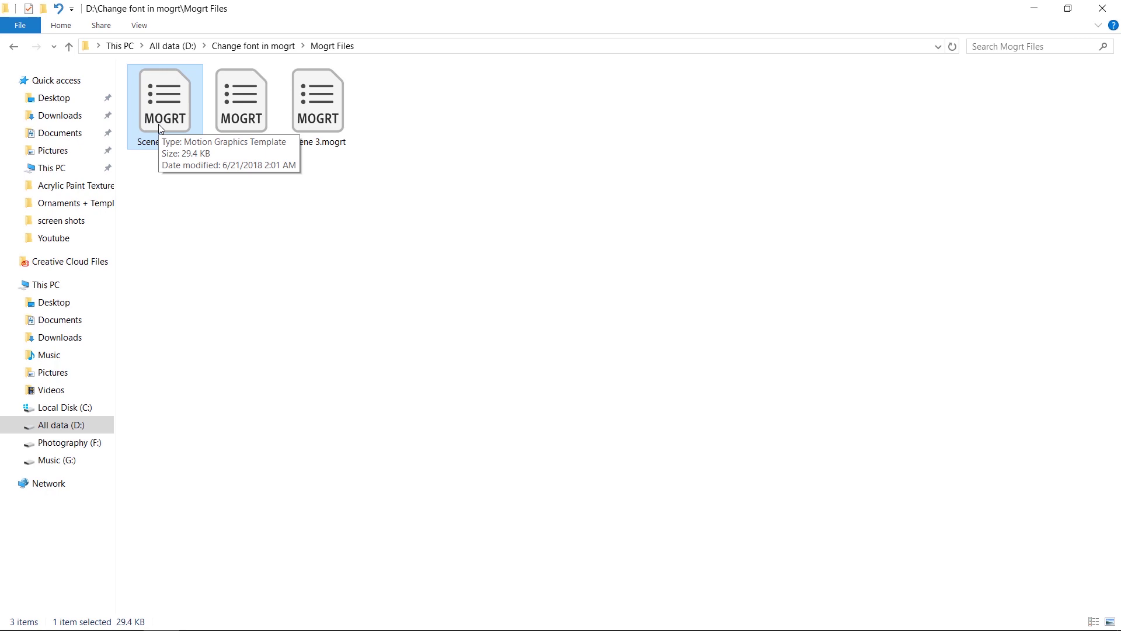
{"action": "mouse_move", "coordinate": [446, 625]}
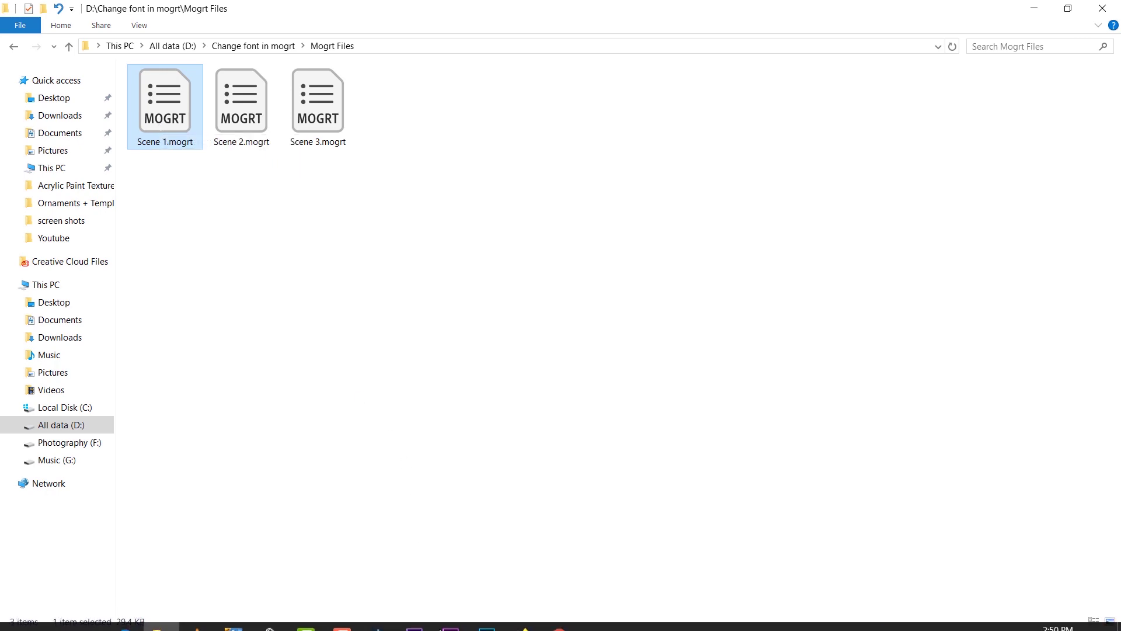
Play and scrub the Scene19 GET animation, stop at 02:10, and select the Scene19 clip.
{"action": "left_click", "coordinate": [448, 616]}
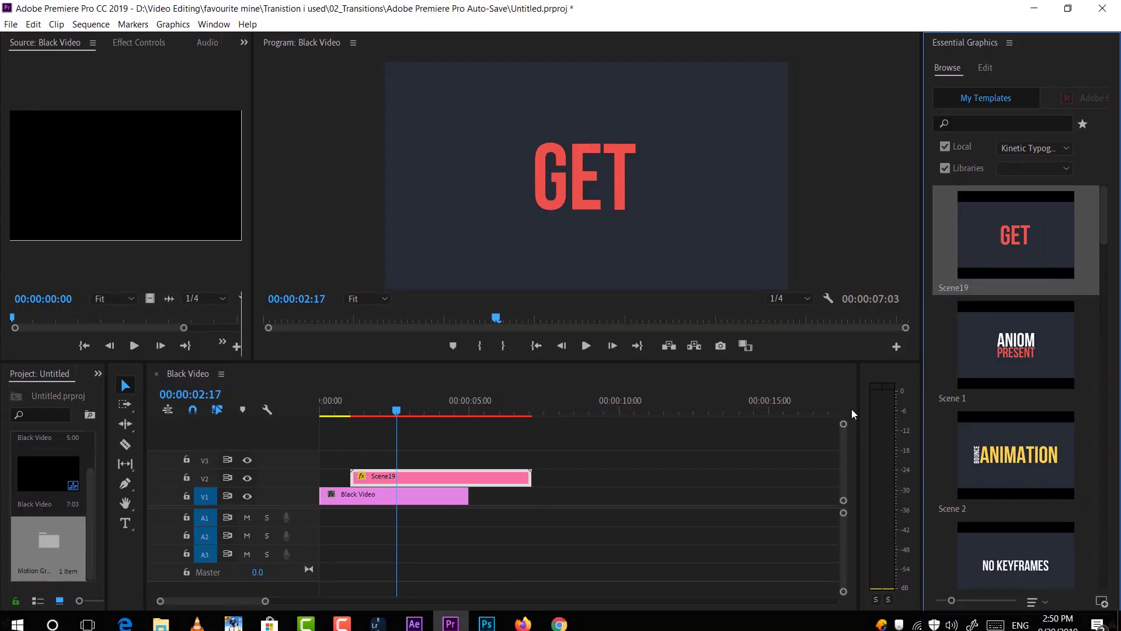
{"action": "left_click", "coordinate": [413, 419]}
{"action": "key", "text": "space"}
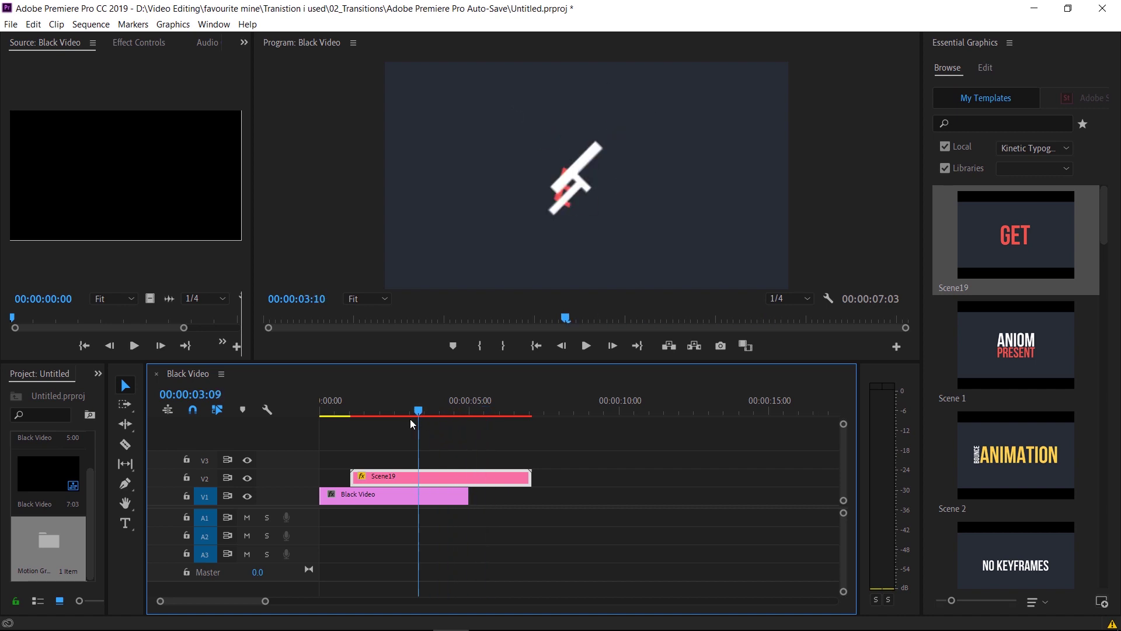
{"action": "left_click_drag", "start_coordinate": [410, 418], "coordinate": [358, 424]}
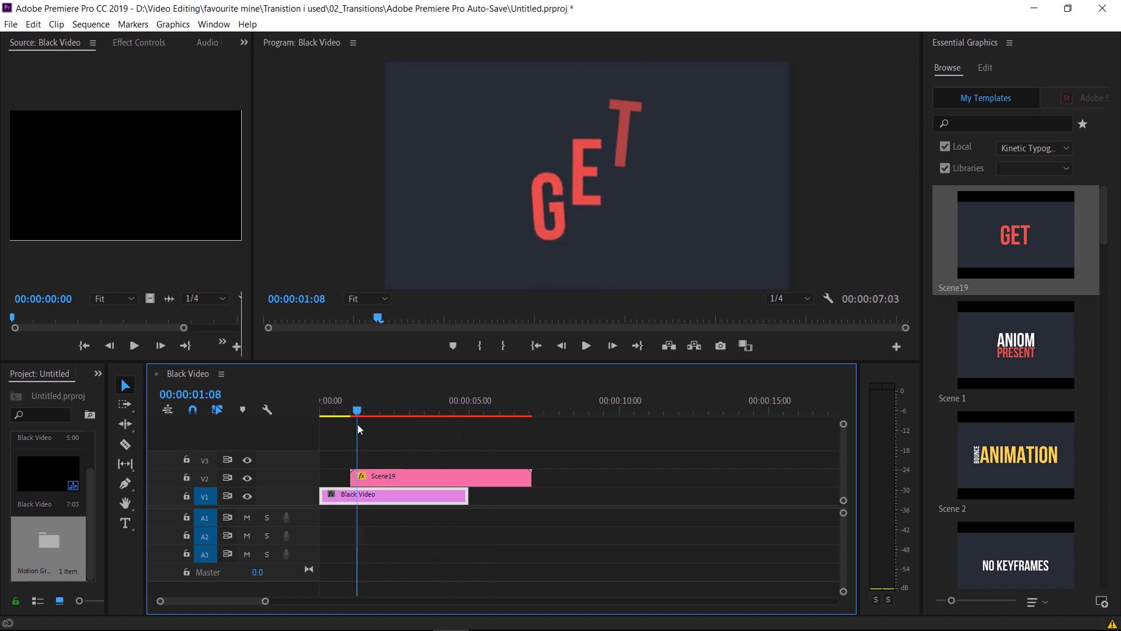
{"action": "left_click", "coordinate": [587, 346]}
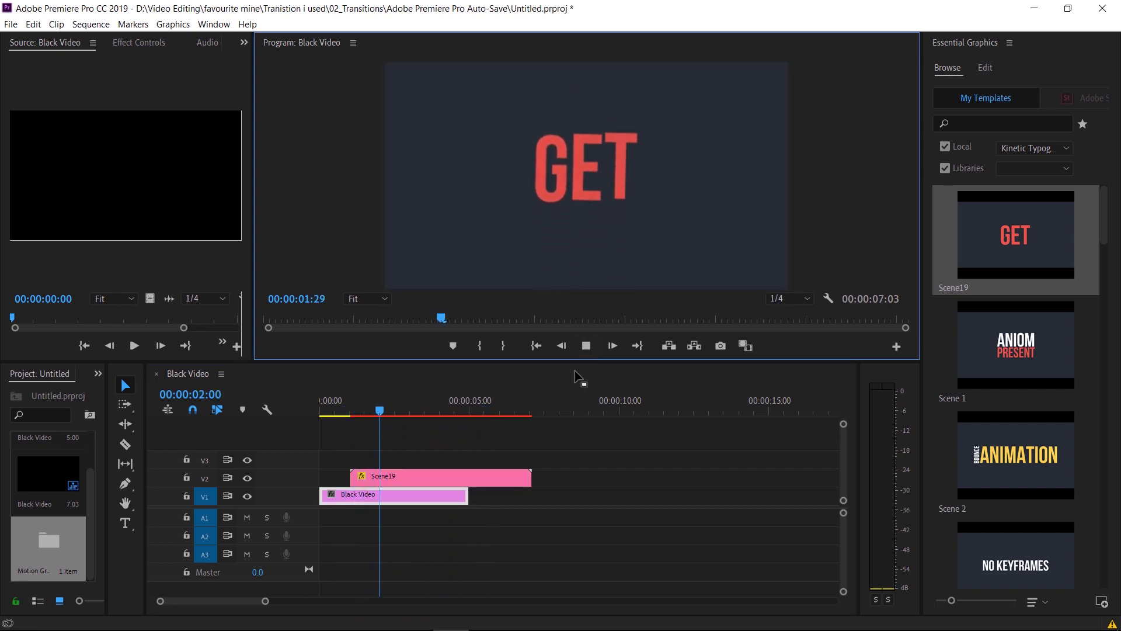
{"action": "left_click", "coordinate": [591, 368]}
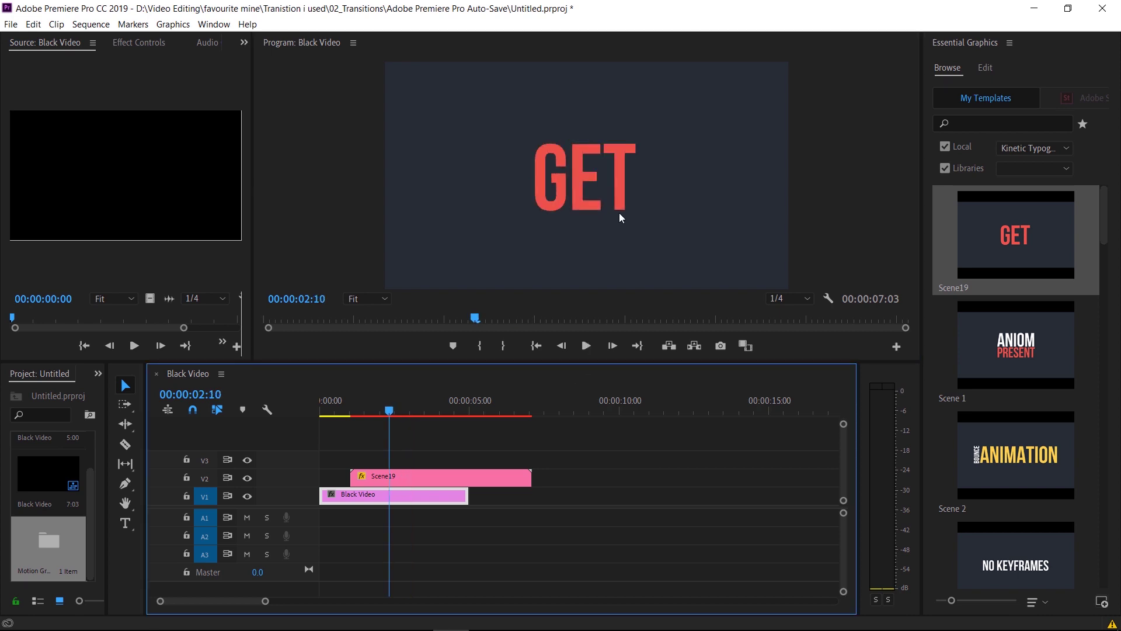
{"action": "left_click", "coordinate": [484, 473]}
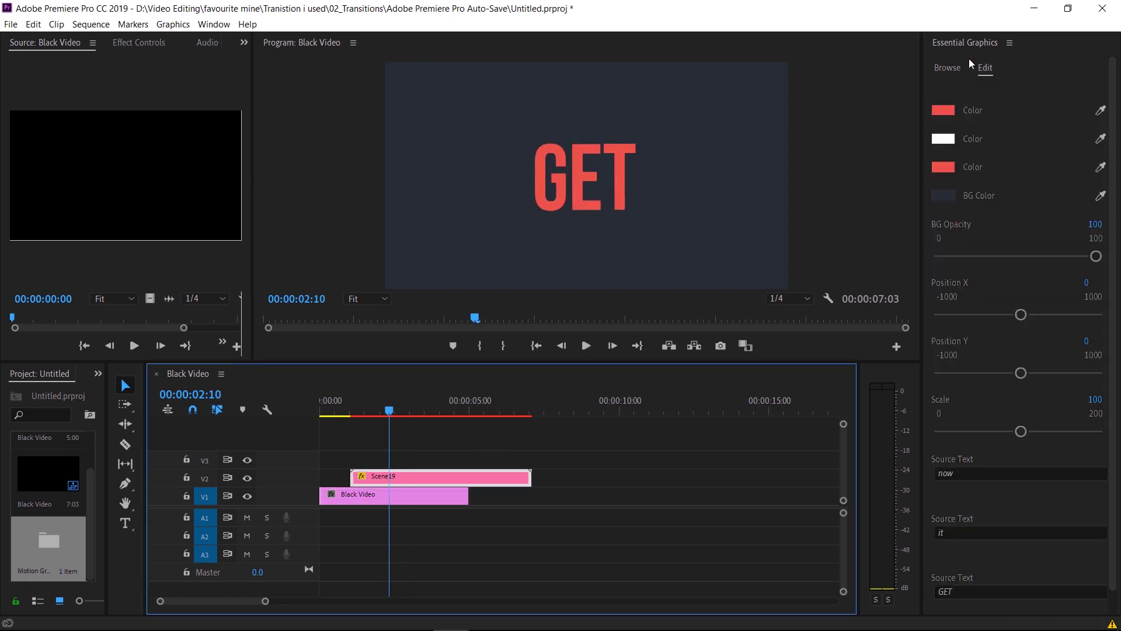
{"action": "scroll", "coordinate": [1018, 386], "scroll_direction": "down", "scroll_amount": 1}
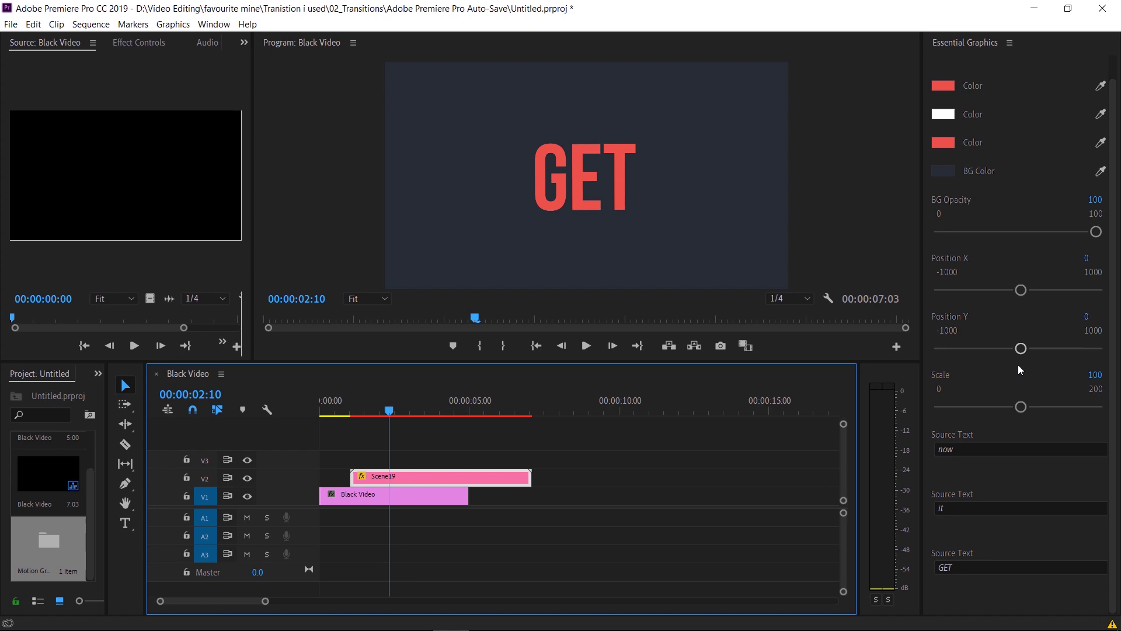
Rename Scene 1.mogrt to Scene 1.zip by replacing its extension.
{"action": "left_click", "coordinate": [1033, 8]}
{"action": "right_click", "coordinate": [175, 126]}
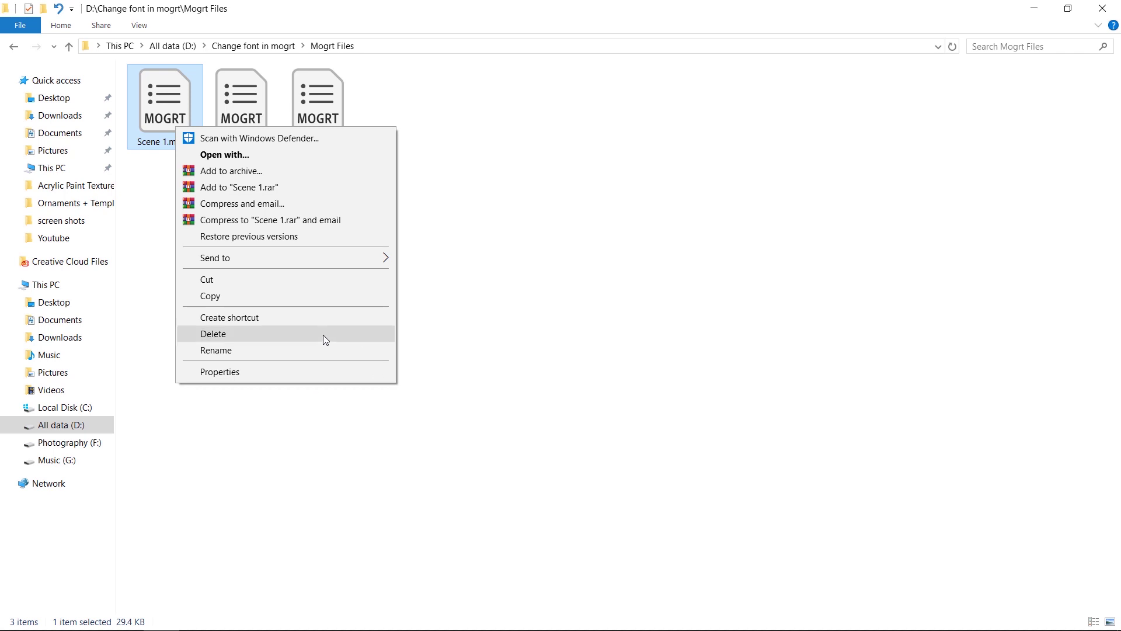
{"action": "left_click", "coordinate": [278, 351]}
{"action": "key", "text": "Right"}
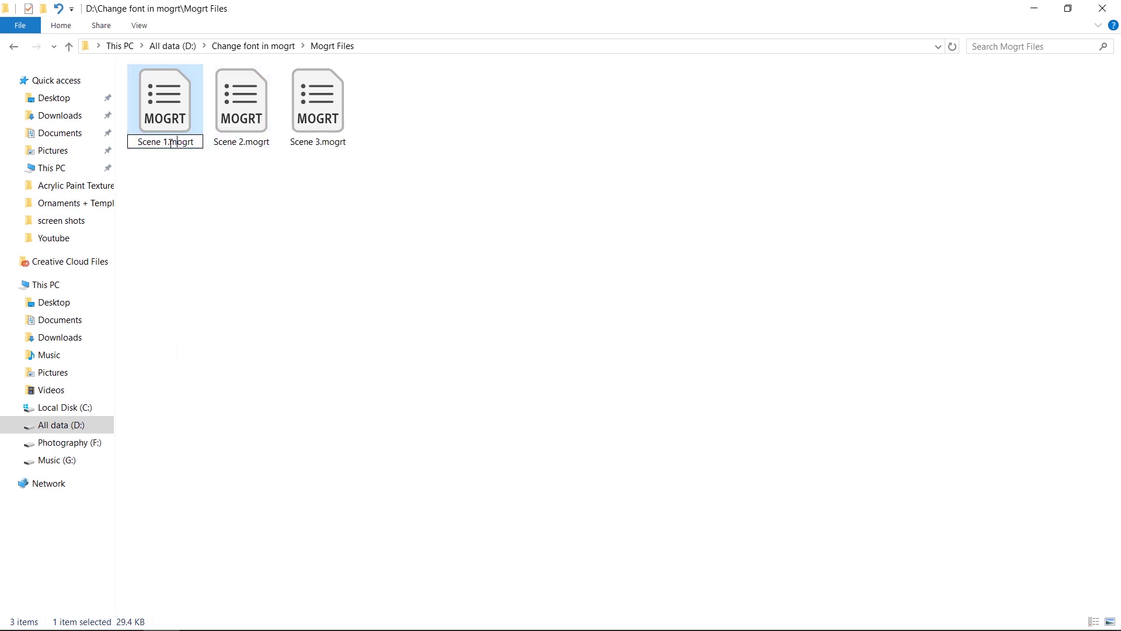
{"action": "key", "text": "shift+End"}
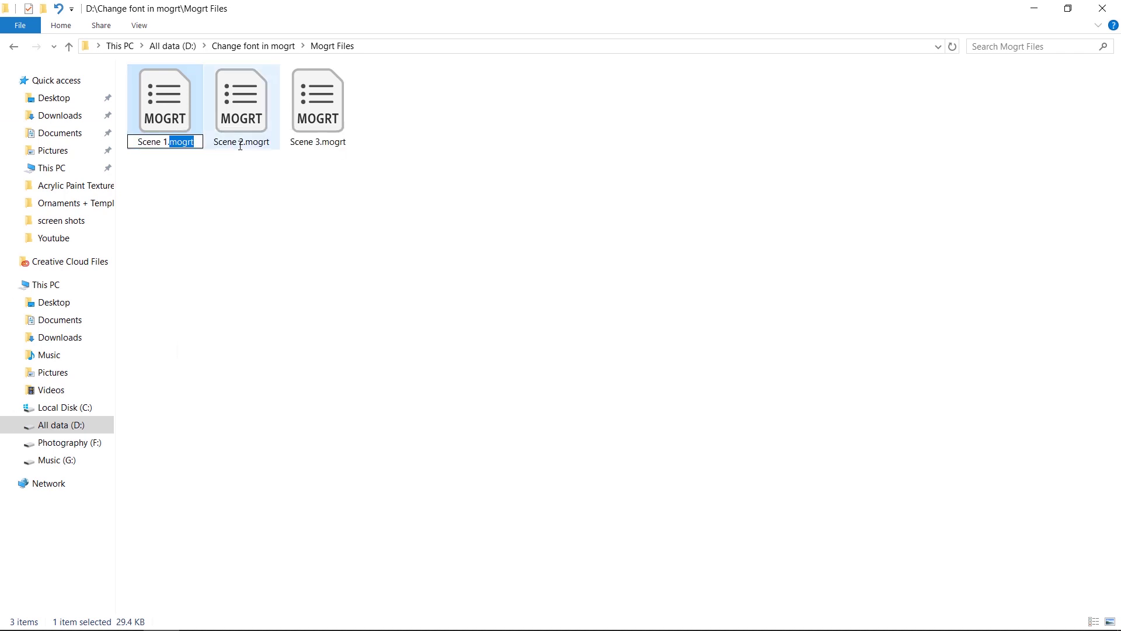
{"action": "key", "text": "BackSpace"}
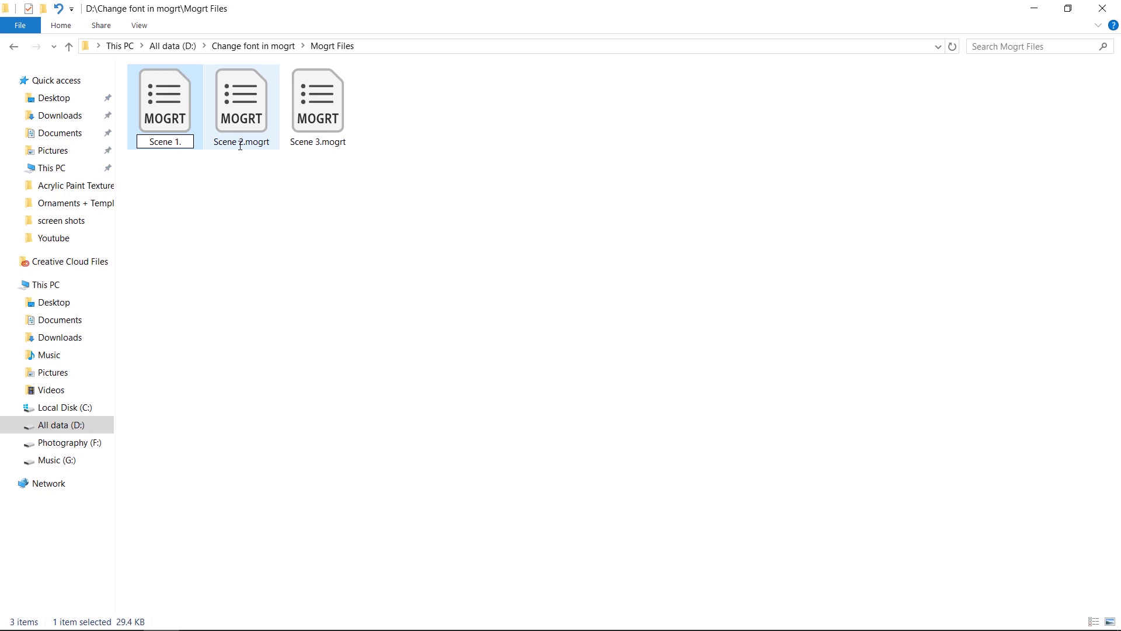
{"action": "type", "text": "zip"}
{"action": "key", "text": "Return"}
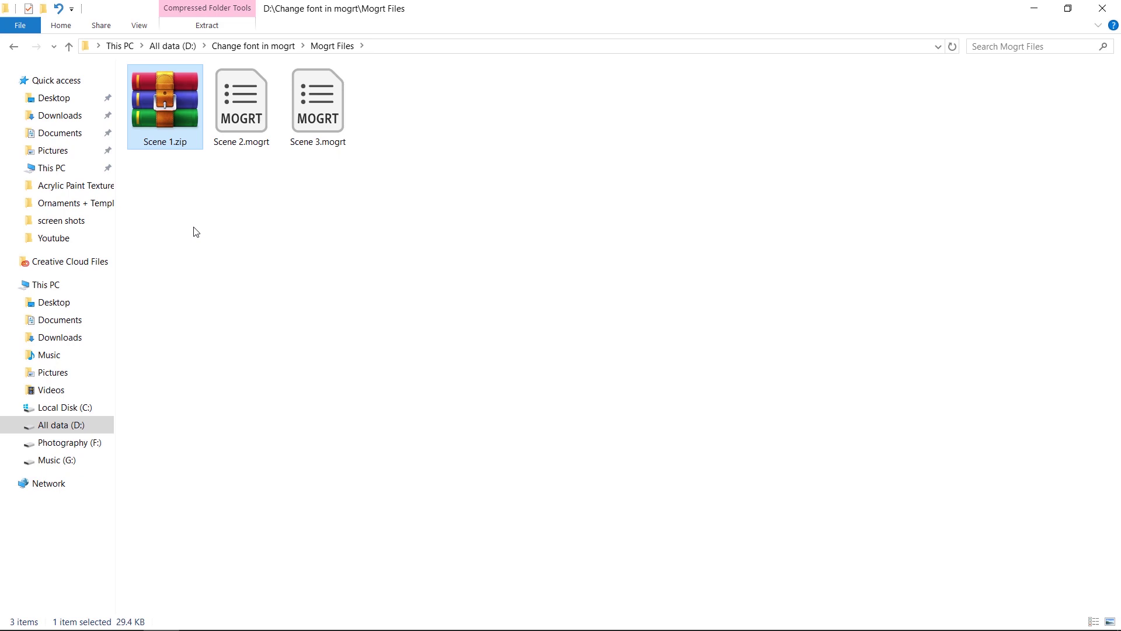
Extract Scene 1.zip with WinRAR into a Scene 1 folder, then close WinRAR.
{"action": "double_click", "coordinate": [164, 142]}
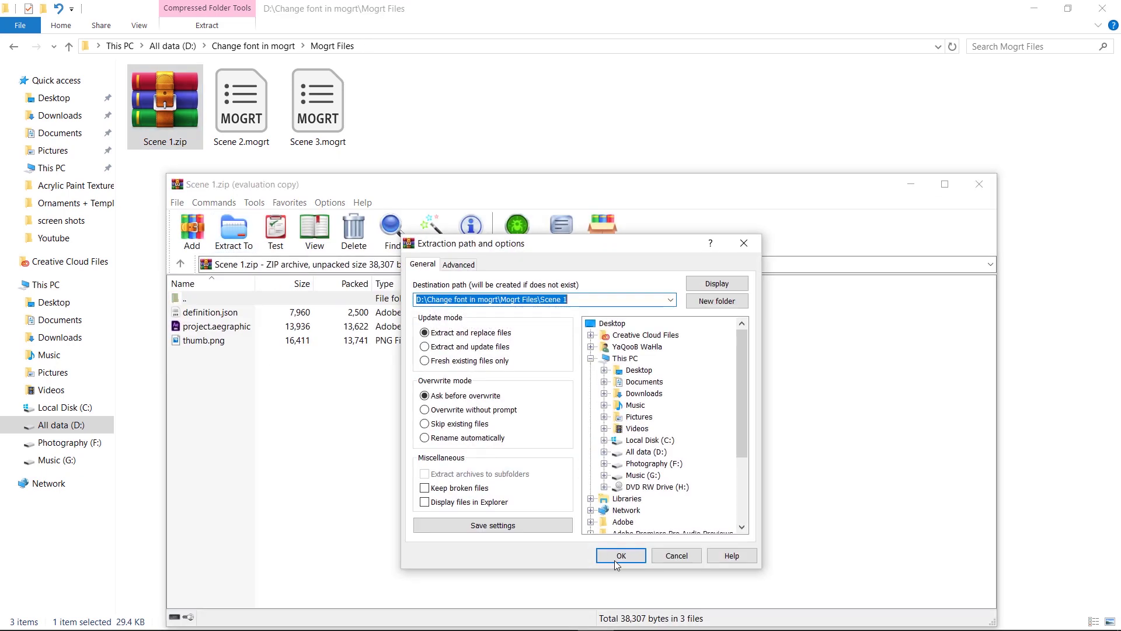
{"action": "left_click", "coordinate": [616, 555]}
{"action": "left_click", "coordinate": [675, 410]}
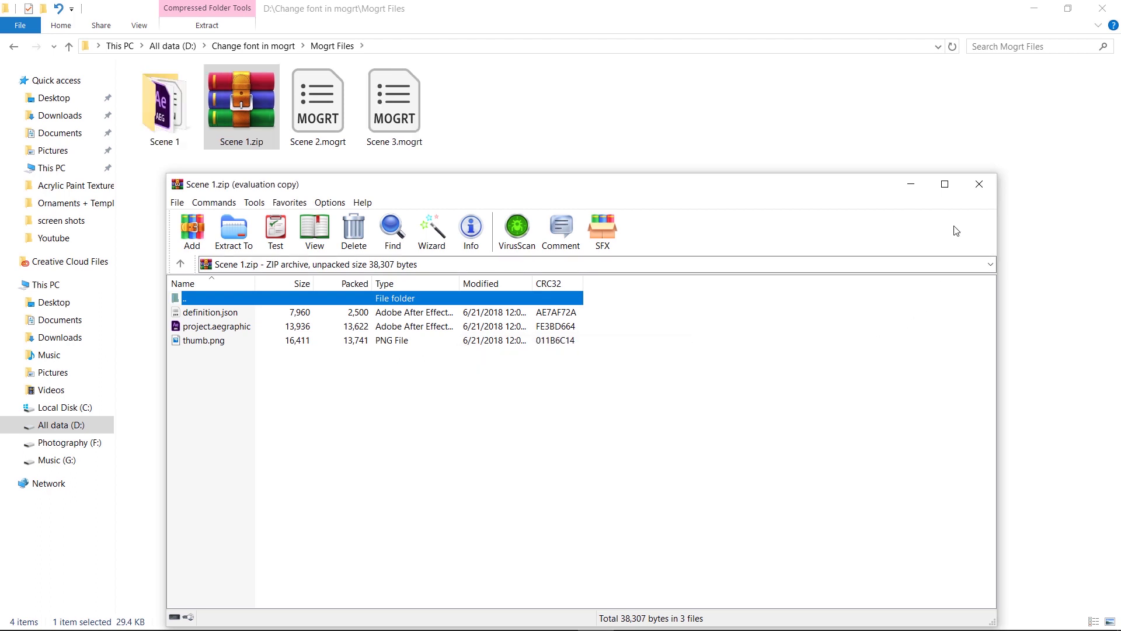
{"action": "left_click", "coordinate": [980, 184]}
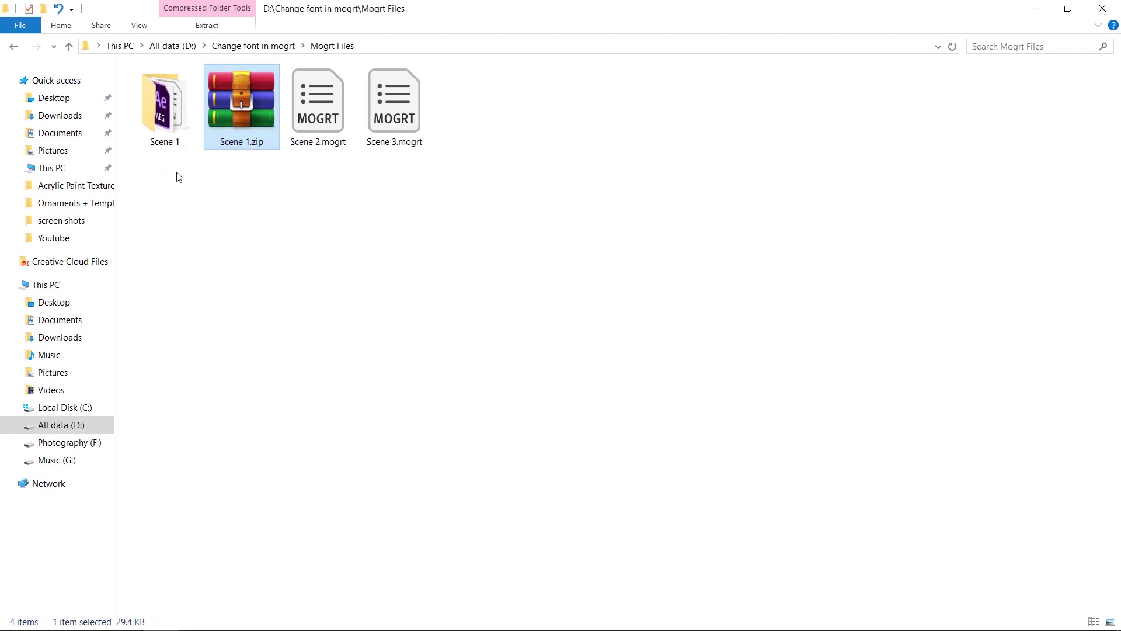
Open the Scene 1 folder in Large icons view and open project.aegraphic with After Effects CC 2019.
{"action": "left_click", "coordinate": [175, 106]}
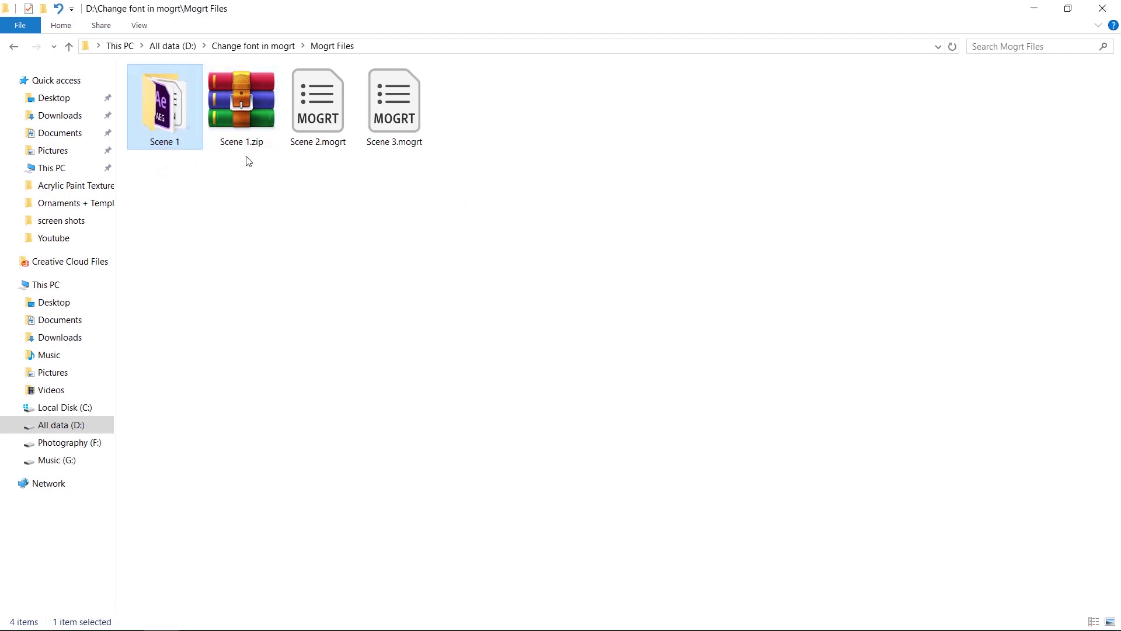
{"action": "double_click", "coordinate": [185, 101]}
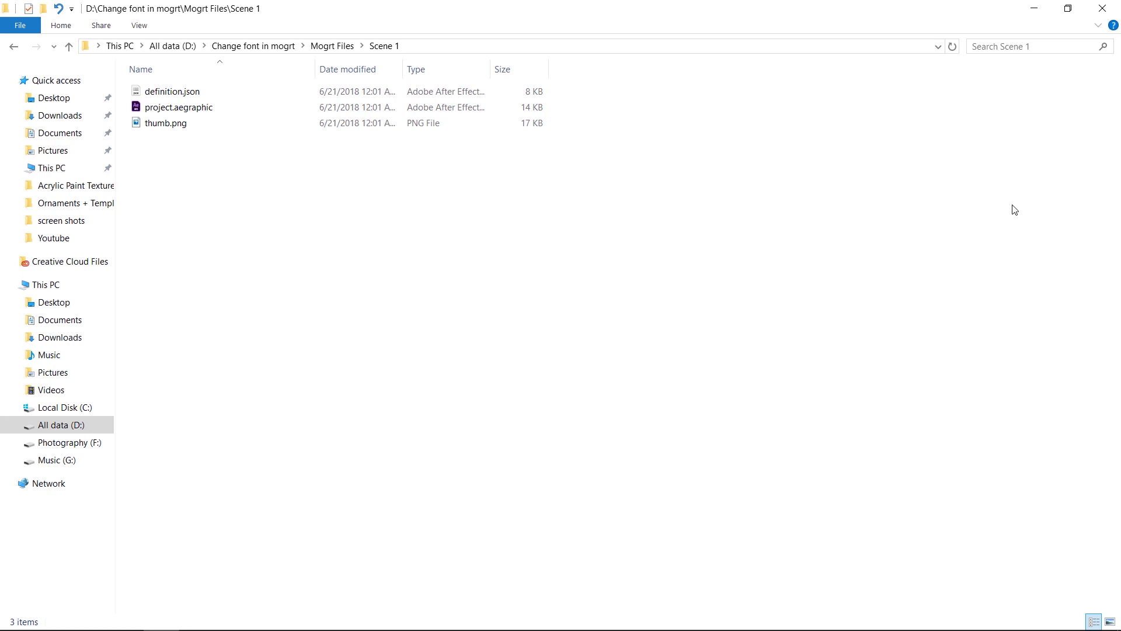
{"action": "left_click", "coordinate": [1109, 621]}
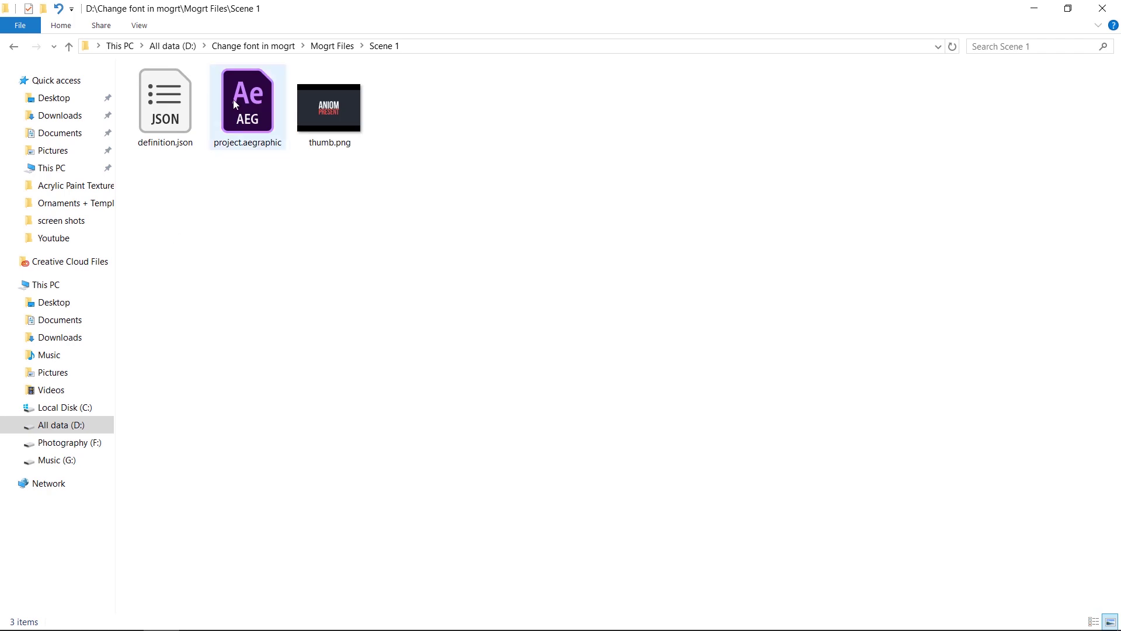
{"action": "left_click", "coordinate": [254, 112]}
{"action": "left_click", "coordinate": [171, 105]}
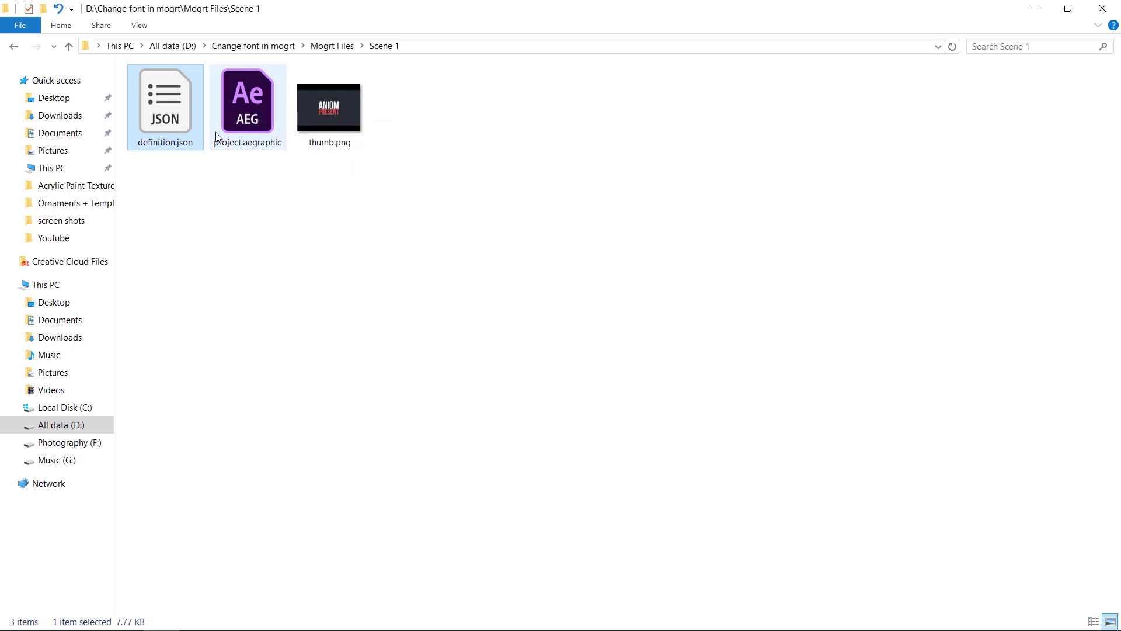
{"action": "right_click", "coordinate": [267, 137]}
{"action": "left_click", "coordinate": [309, 149]}
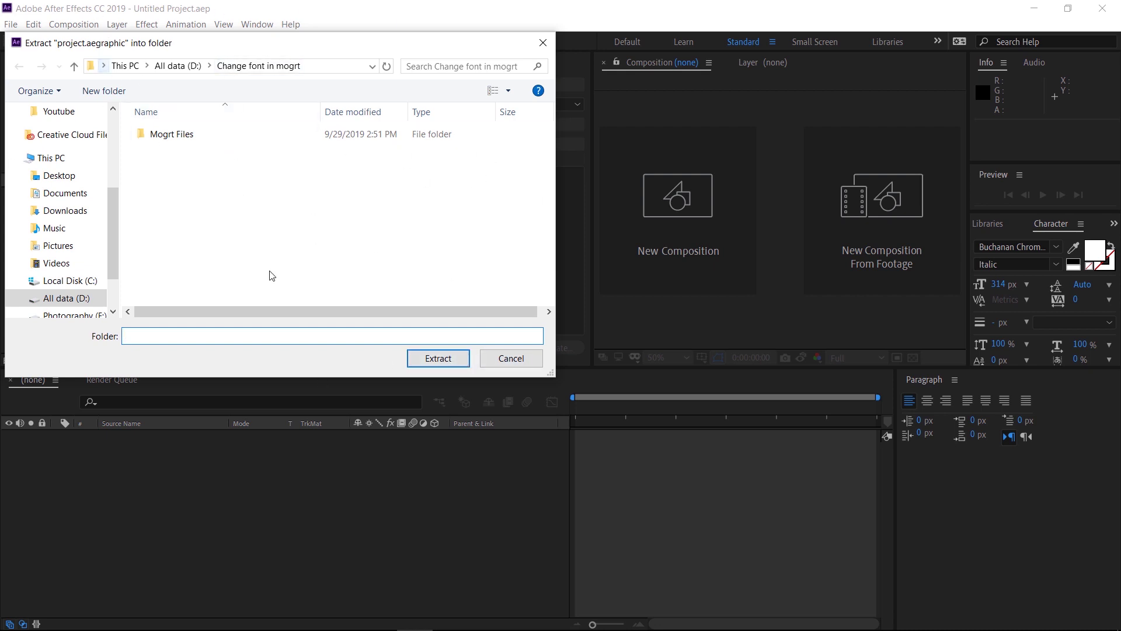
Extract project.aegraphic into a new 'New folder' inside Change font in mogrt, dismissing the warnings.
{"action": "left_click", "coordinate": [312, 263]}
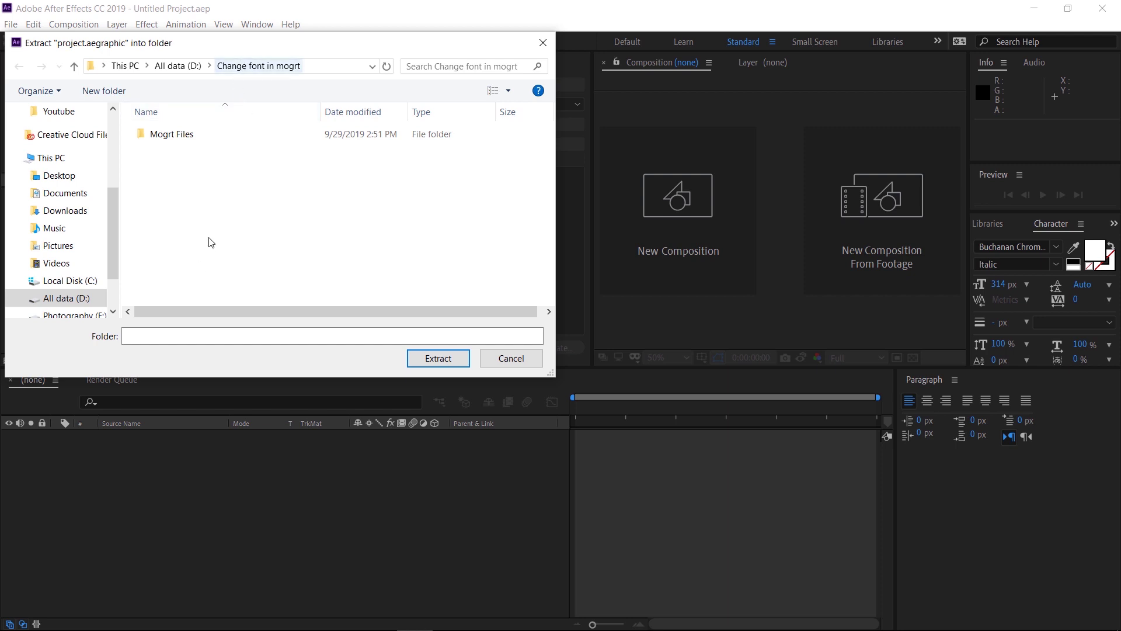
{"action": "right_click", "coordinate": [203, 170]}
{"action": "left_click", "coordinate": [386, 358]}
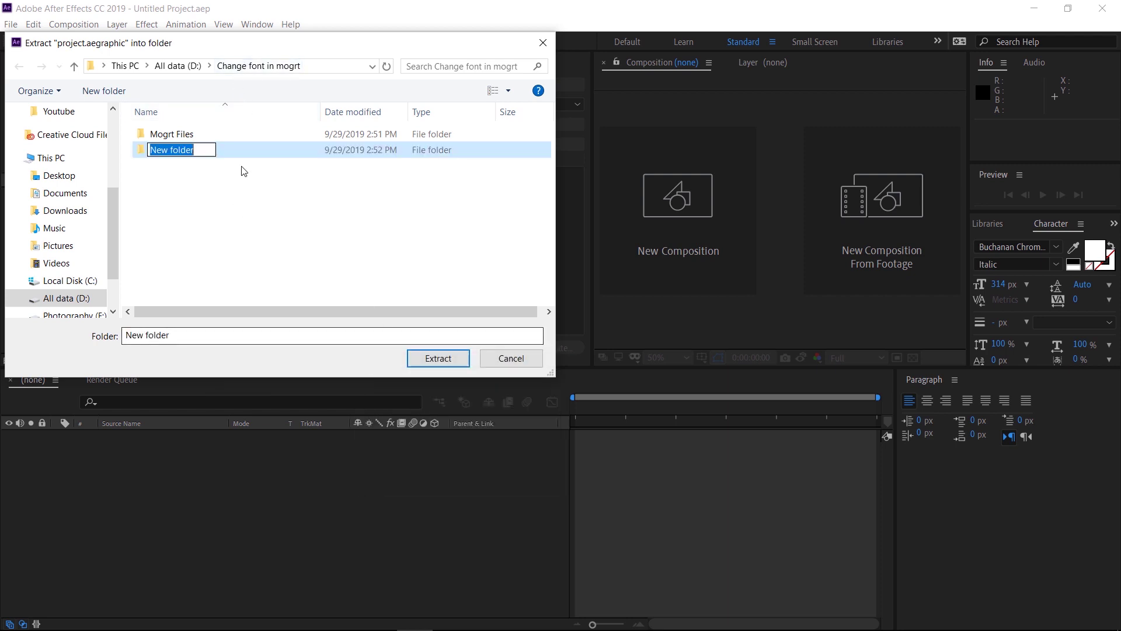
{"action": "left_click", "coordinate": [245, 155]}
{"action": "double_click", "coordinate": [245, 155]}
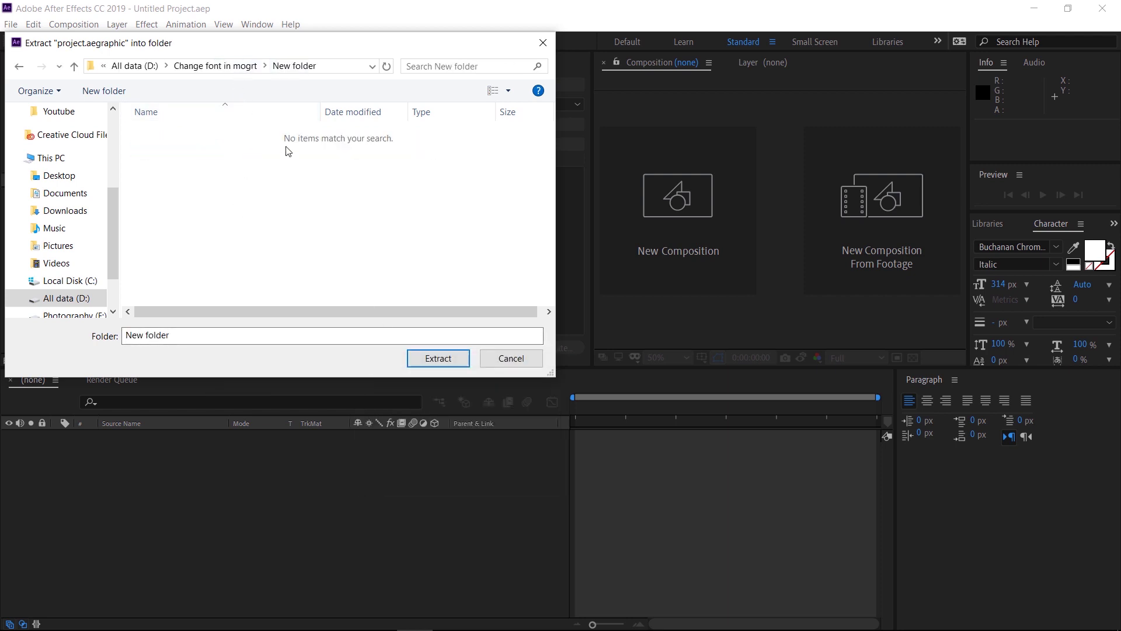
{"action": "left_click", "coordinate": [453, 361]}
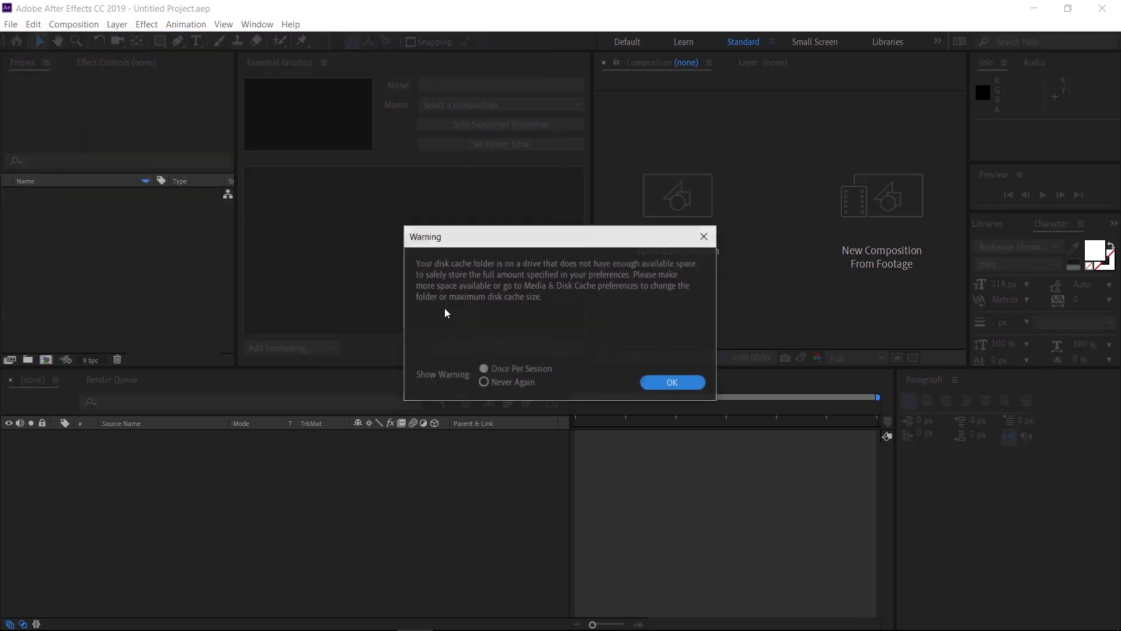
{"action": "left_click", "coordinate": [673, 386]}
Scrub the Typo 1 timeline and enter text editing on the present layer.
{"action": "left_click", "coordinate": [702, 343]}
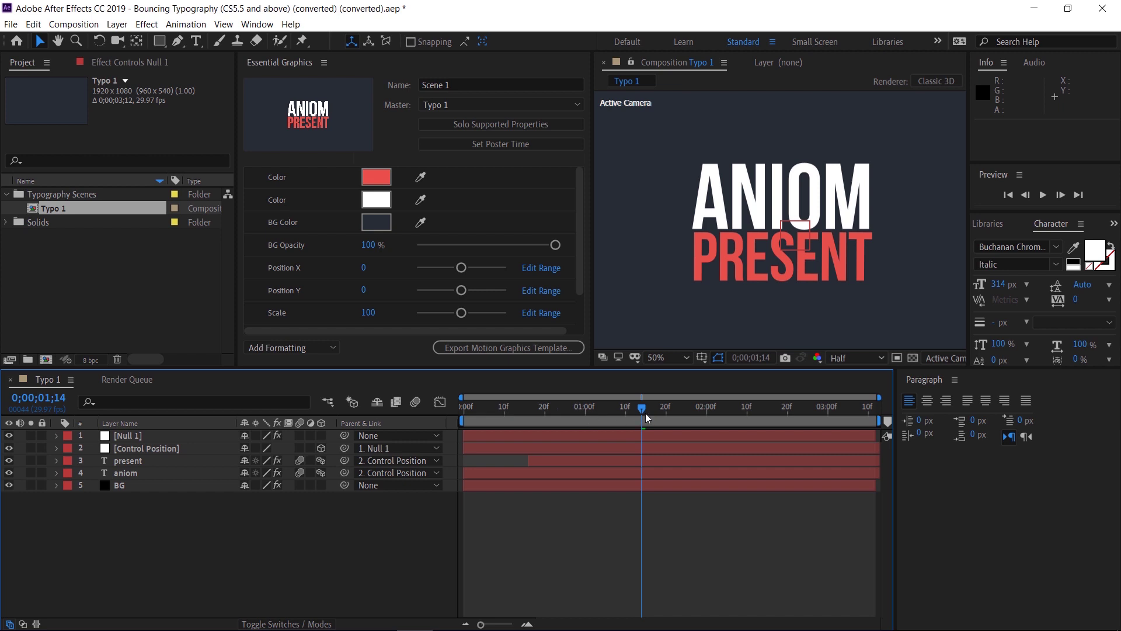
{"action": "mouse_move", "coordinate": [646, 412]}
{"action": "left_mouse_down"}
{"action": "mouse_move", "coordinate": [609, 409]}
{"action": "mouse_move", "coordinate": [651, 405]}
{"action": "left_mouse_up"}
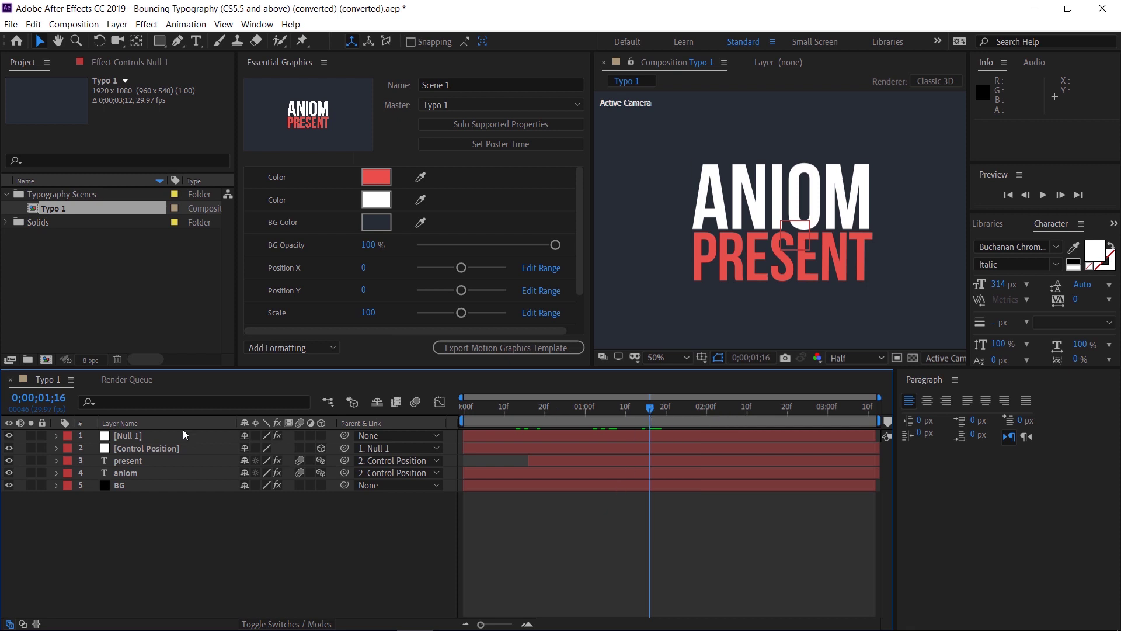
{"action": "left_click", "coordinate": [141, 461]}
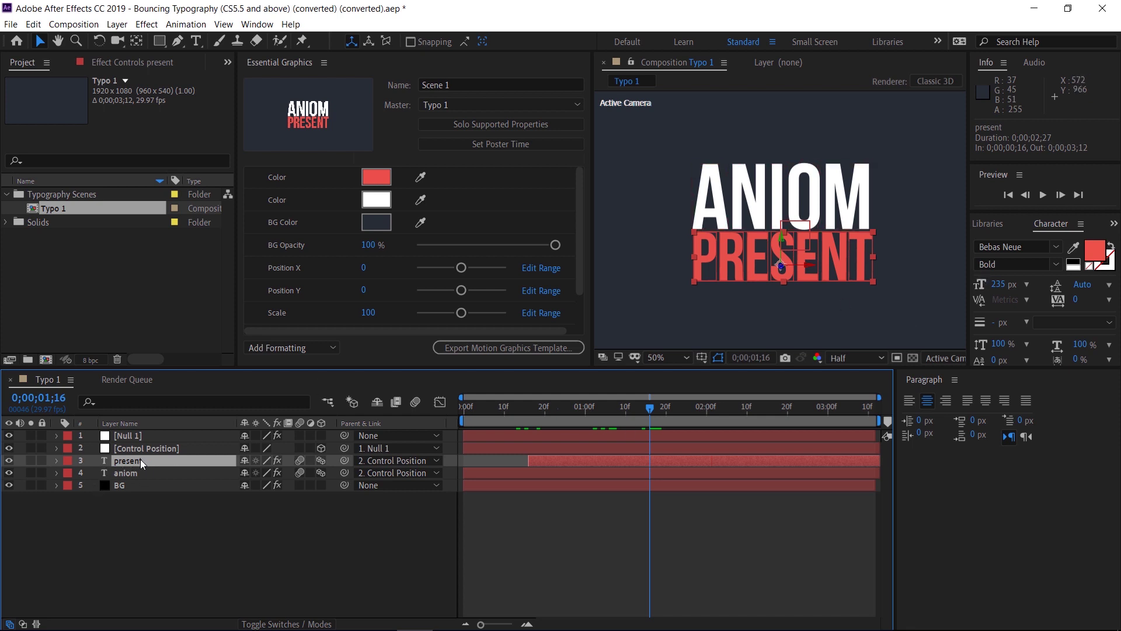
{"action": "double_click", "coordinate": [138, 462]}
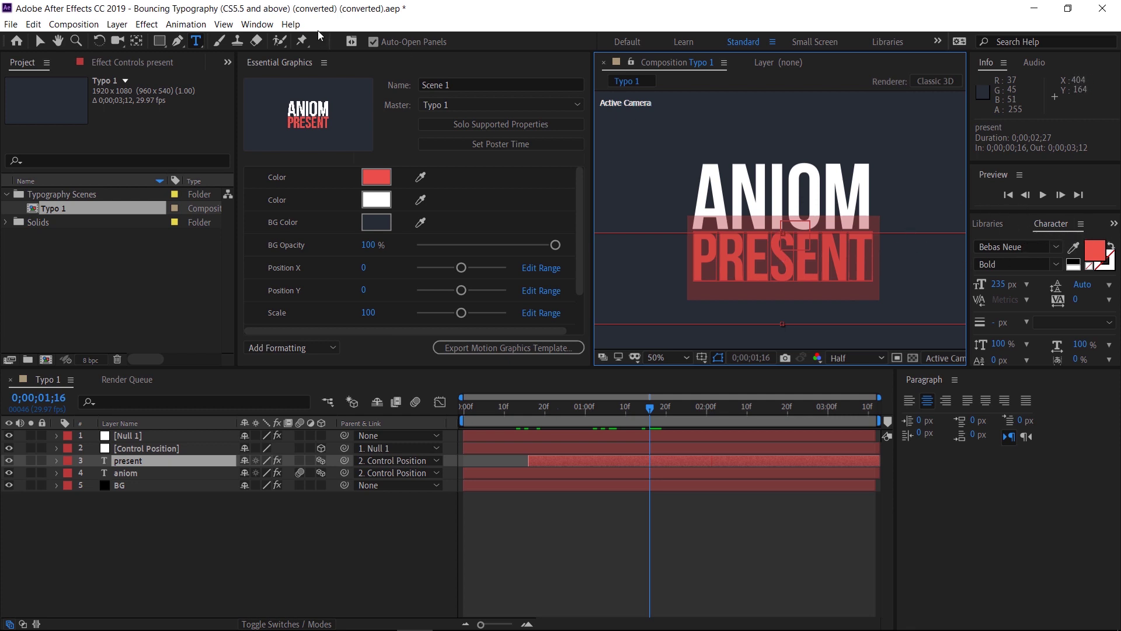
Set the PRESENT text to the Bellandha Signature script font.
{"action": "left_click", "coordinate": [256, 25]}
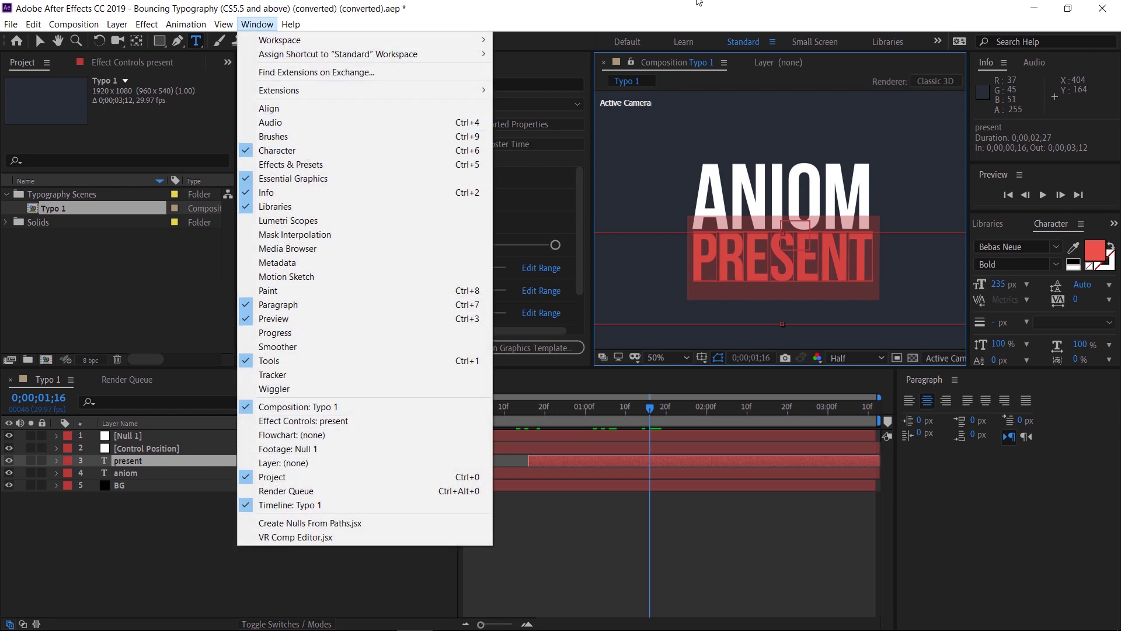
{"action": "left_click", "coordinate": [698, 2]}
{"action": "left_click", "coordinate": [1055, 246]}
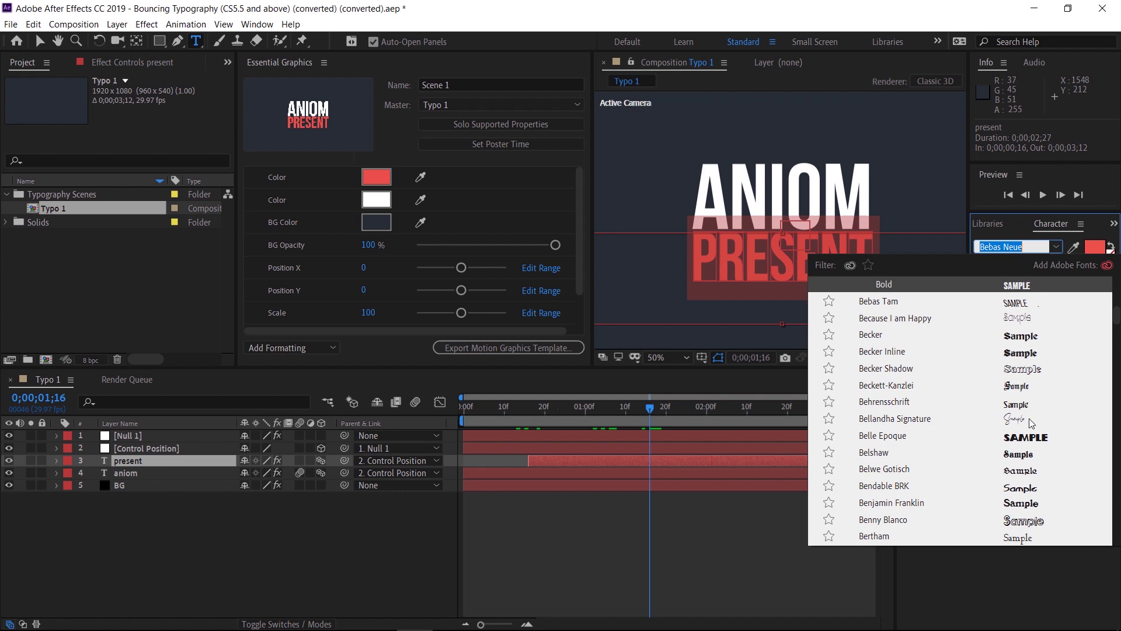
{"action": "key", "text": "Escape"}
{"action": "key", "text": "Down"}
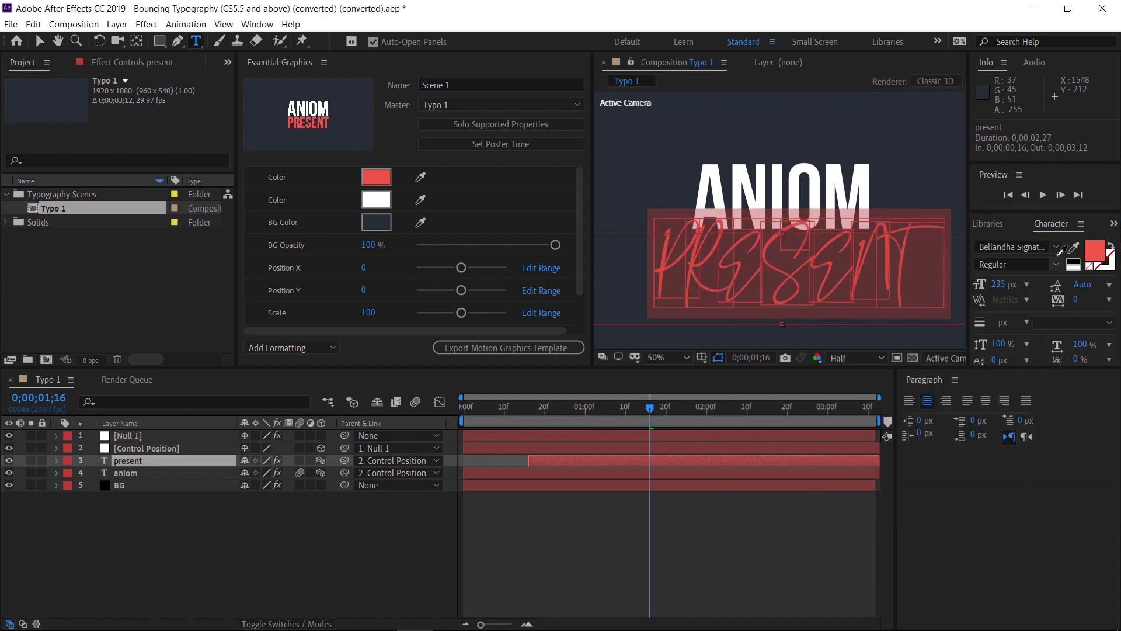
Set the aniom text layer to the Cardinal Regular serif font.
{"action": "left_click", "coordinate": [139, 472]}
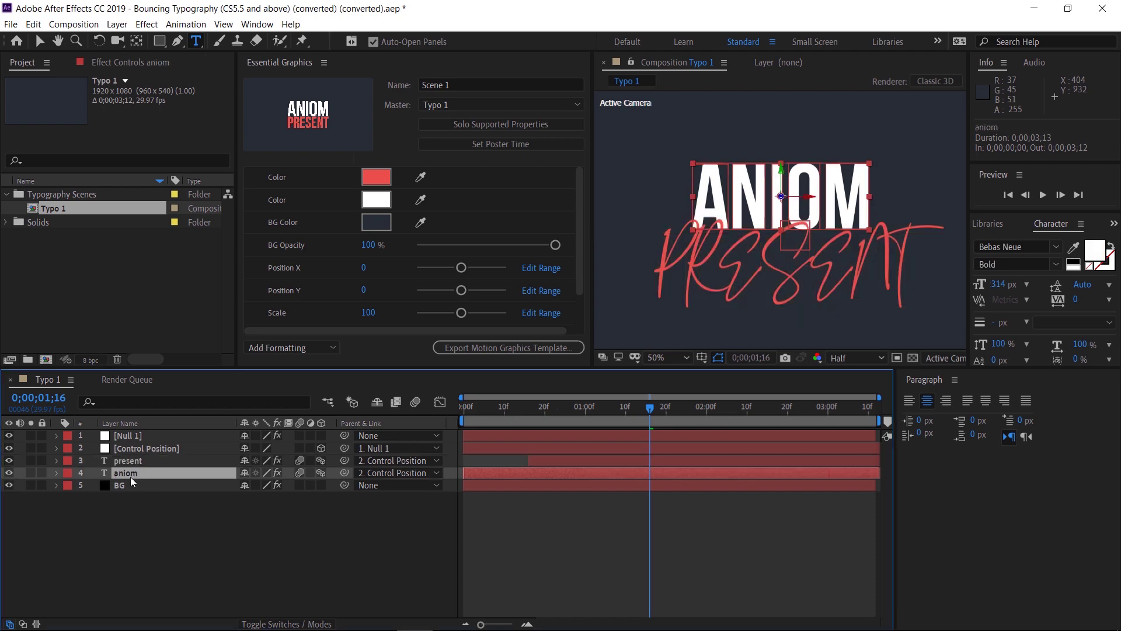
{"action": "double_click", "coordinate": [136, 476]}
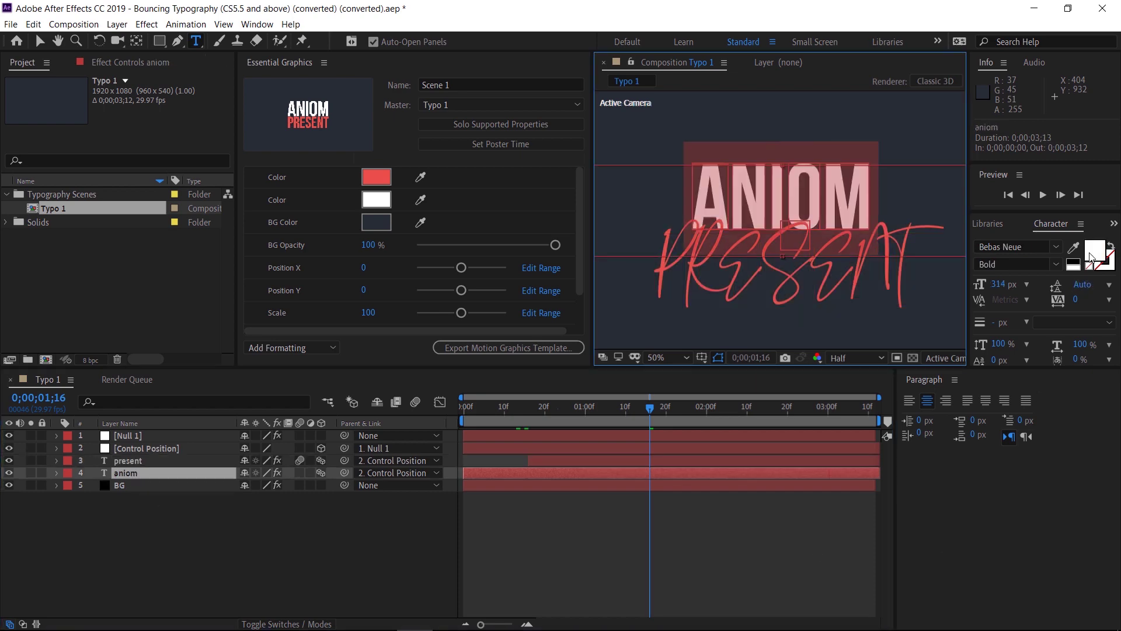
{"action": "left_click", "coordinate": [1056, 246]}
{"action": "scroll", "coordinate": [997, 454], "scroll_direction": "down", "scroll_amount": 10}
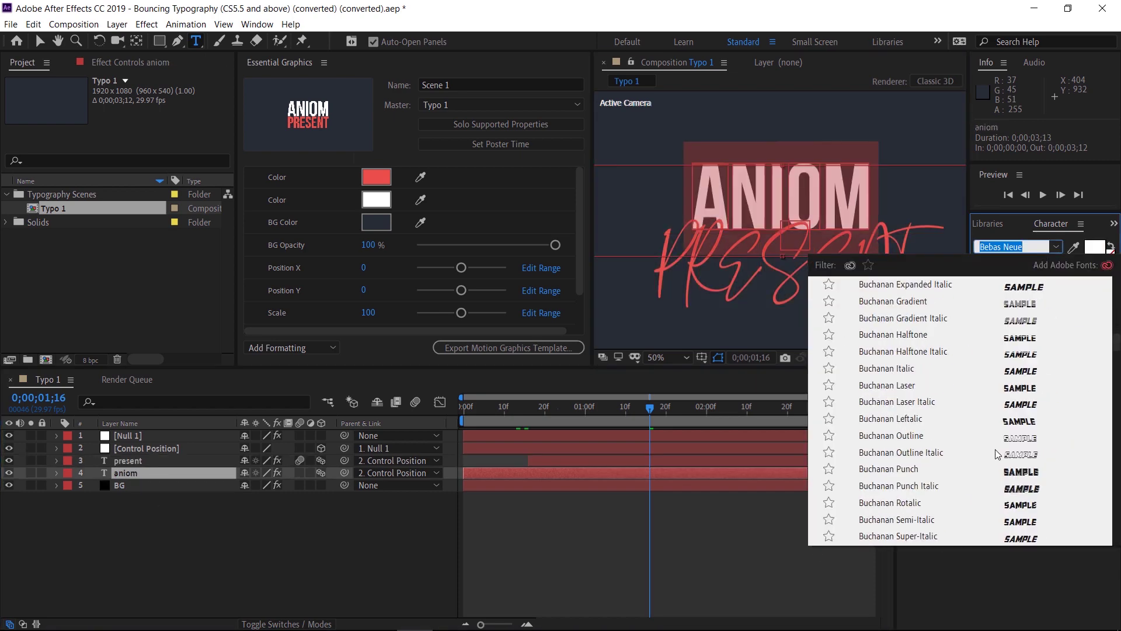
{"action": "scroll", "coordinate": [1008, 442], "scroll_direction": "down", "scroll_amount": 3}
{"action": "scroll", "coordinate": [1021, 434], "scroll_direction": "down", "scroll_amount": 5}
{"action": "scroll", "coordinate": [1038, 420], "scroll_direction": "down", "scroll_amount": 2}
{"action": "scroll", "coordinate": [1036, 421], "scroll_direction": "down", "scroll_amount": 5}
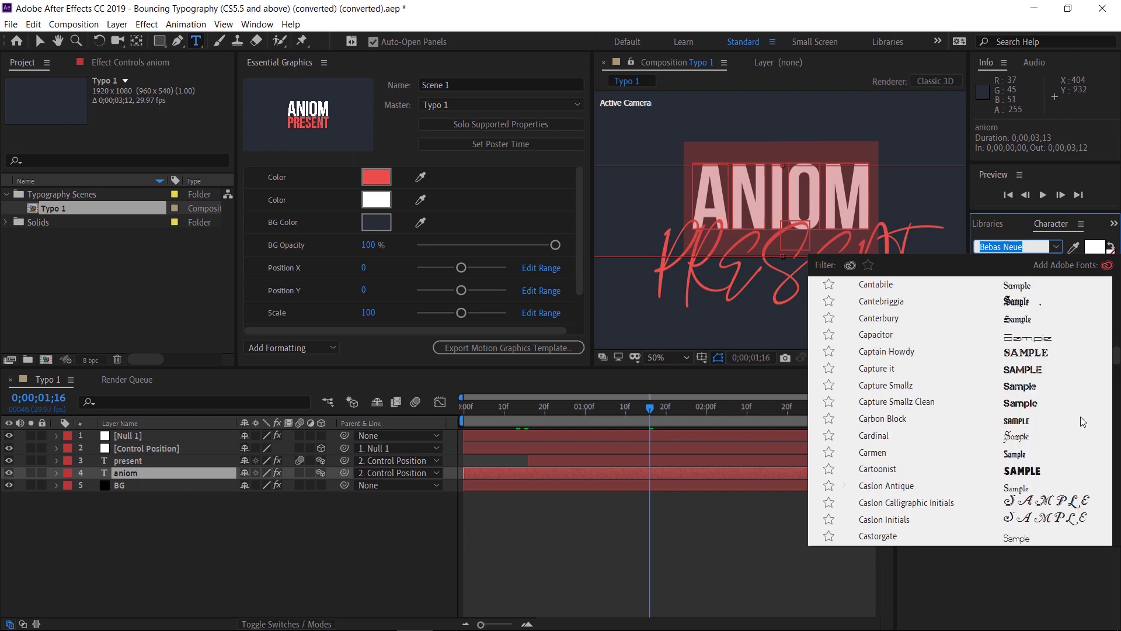
{"action": "scroll", "coordinate": [1084, 422], "scroll_direction": "down", "scroll_amount": 2}
{"action": "key", "text": "Escape"}
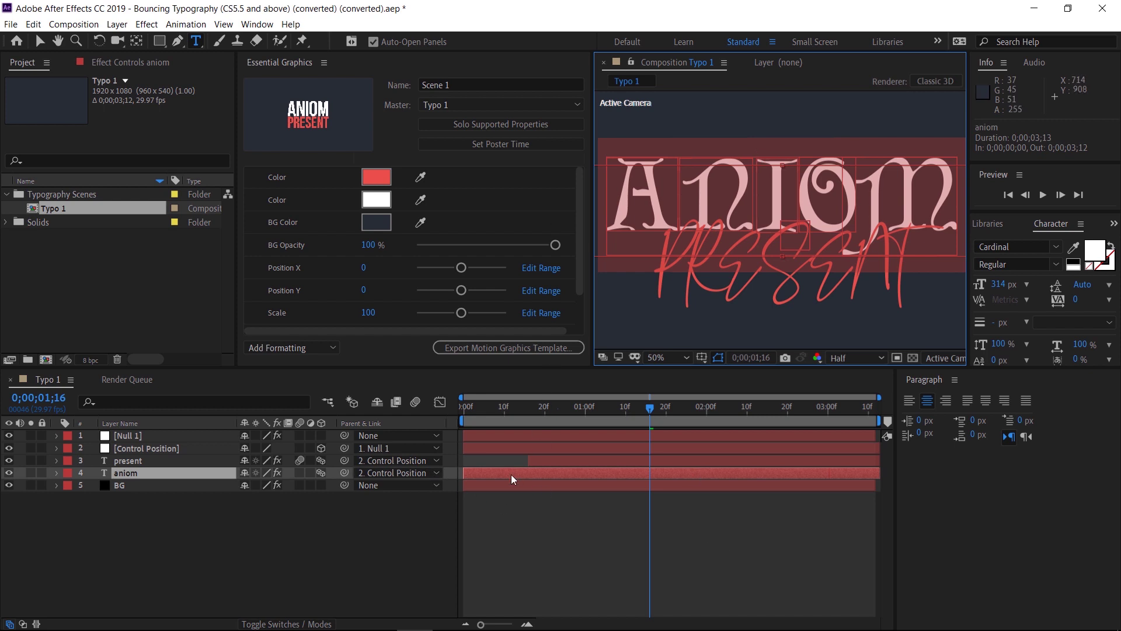
{"action": "left_click", "coordinate": [1057, 249]}
{"action": "left_click", "coordinate": [757, 172]}
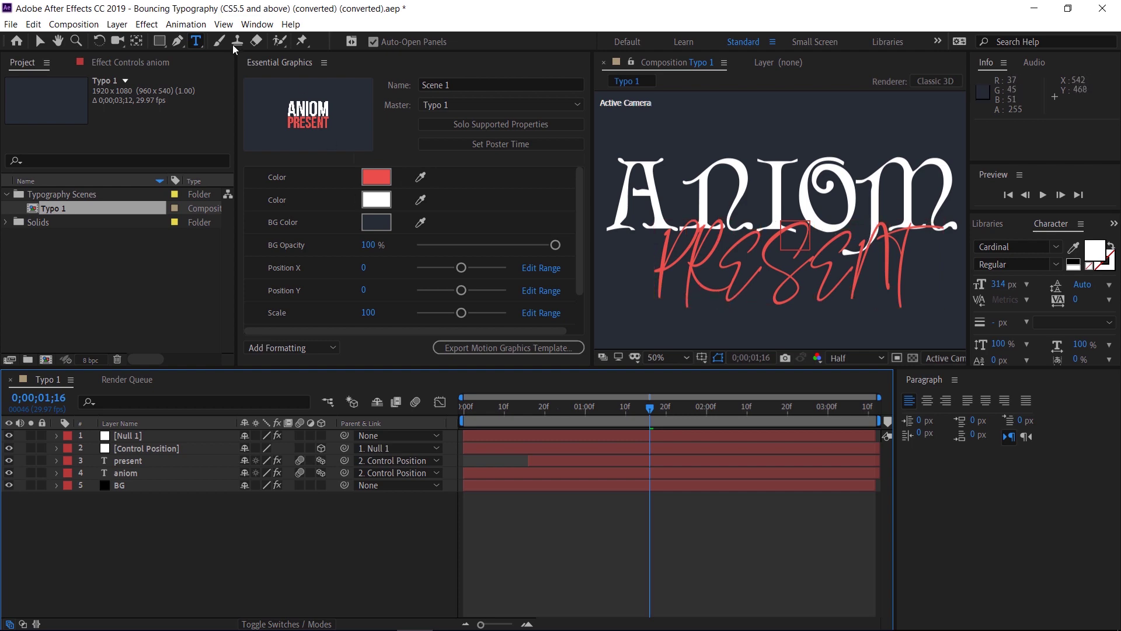
{"action": "left_click", "coordinate": [256, 24]}
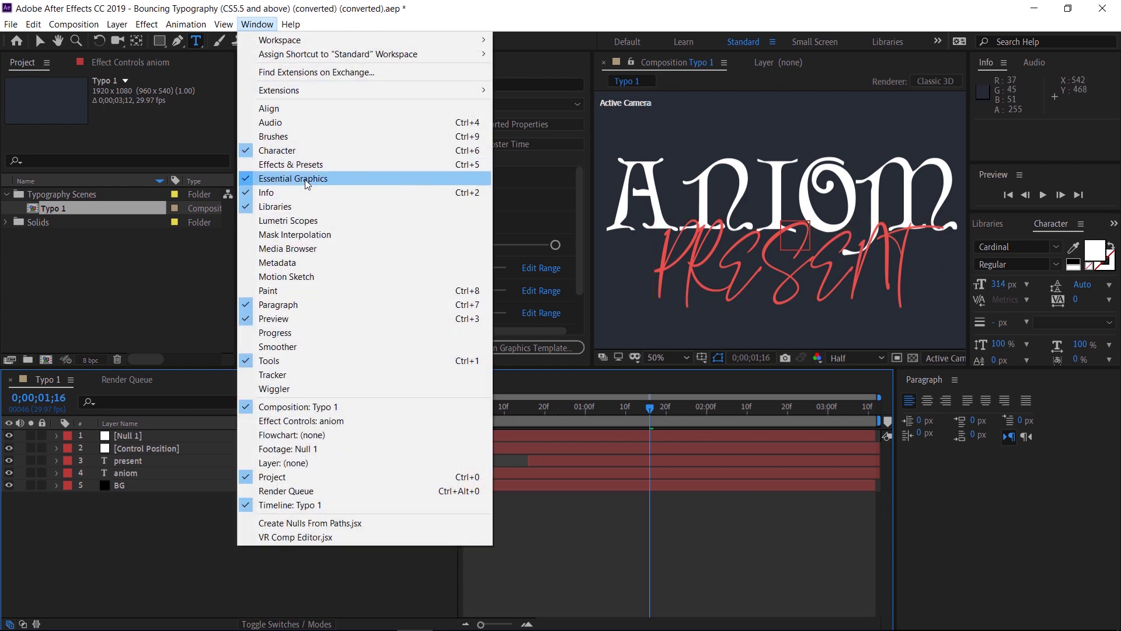
{"action": "left_click", "coordinate": [337, 180]}
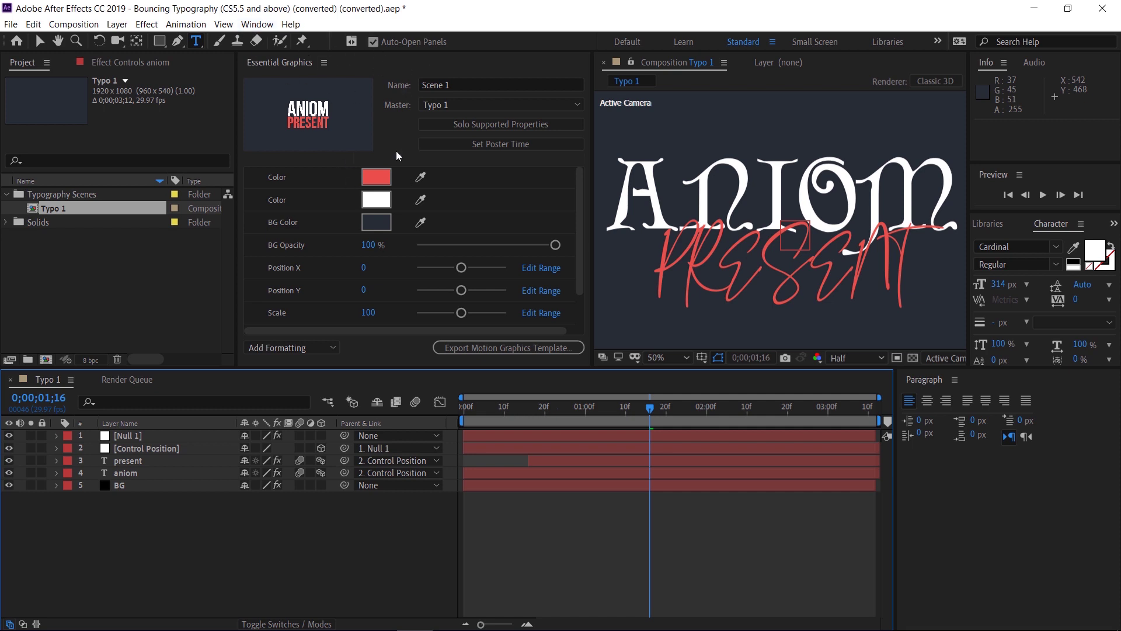
{"action": "scroll", "coordinate": [369, 216], "scroll_direction": "down", "scroll_amount": 2}
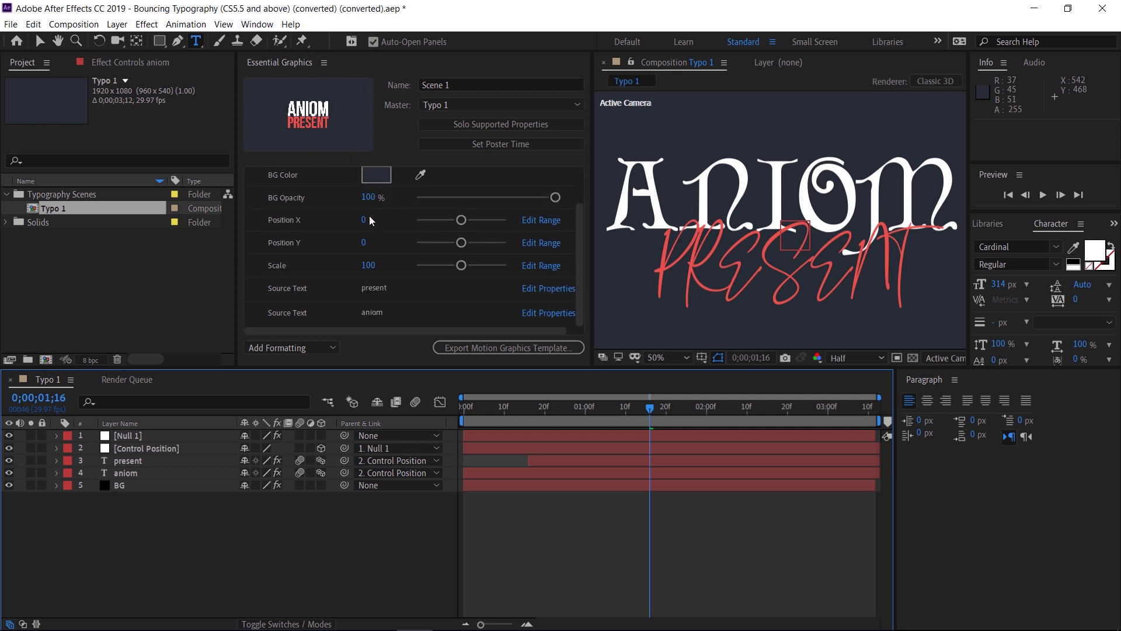
{"action": "scroll", "coordinate": [395, 212], "scroll_direction": "up", "scroll_amount": 2}
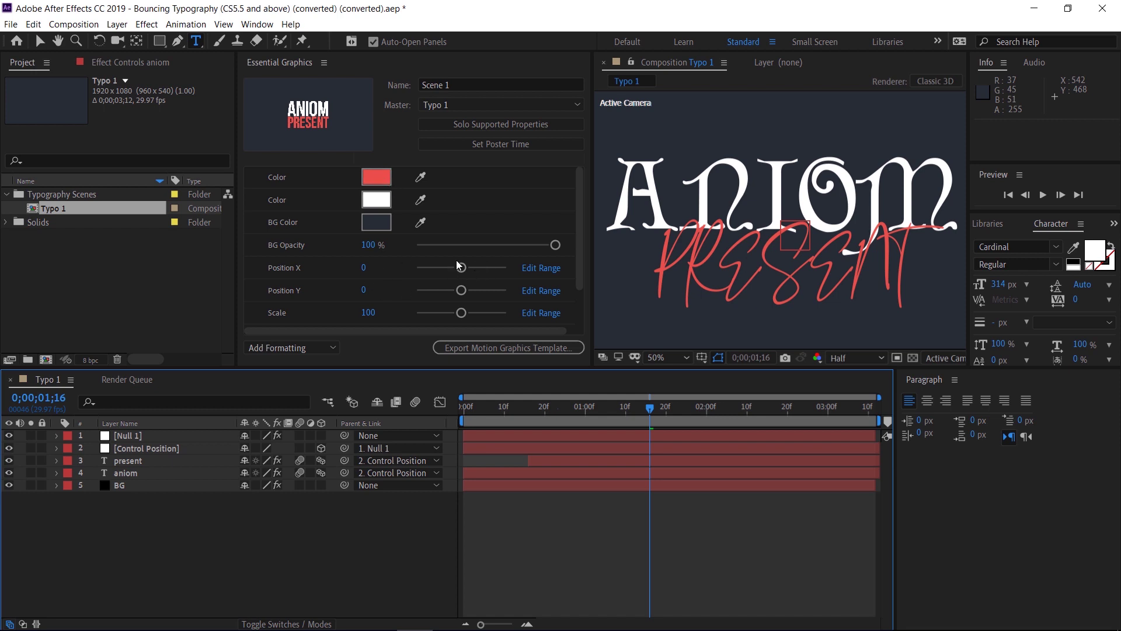
{"action": "scroll", "coordinate": [338, 298], "scroll_direction": "down", "scroll_amount": 2}
{"action": "scroll", "coordinate": [361, 261], "scroll_direction": "up", "scroll_amount": 2}
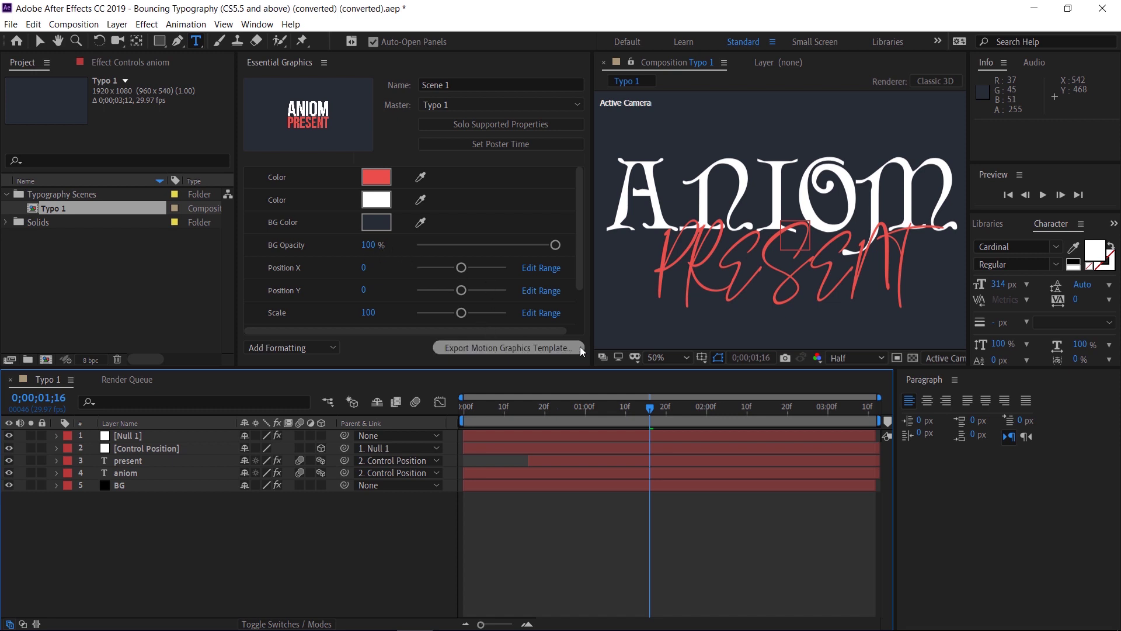
Save the project into New folder and export Scene 1.mogrt to the Local Drive.
{"action": "left_click", "coordinate": [503, 352]}
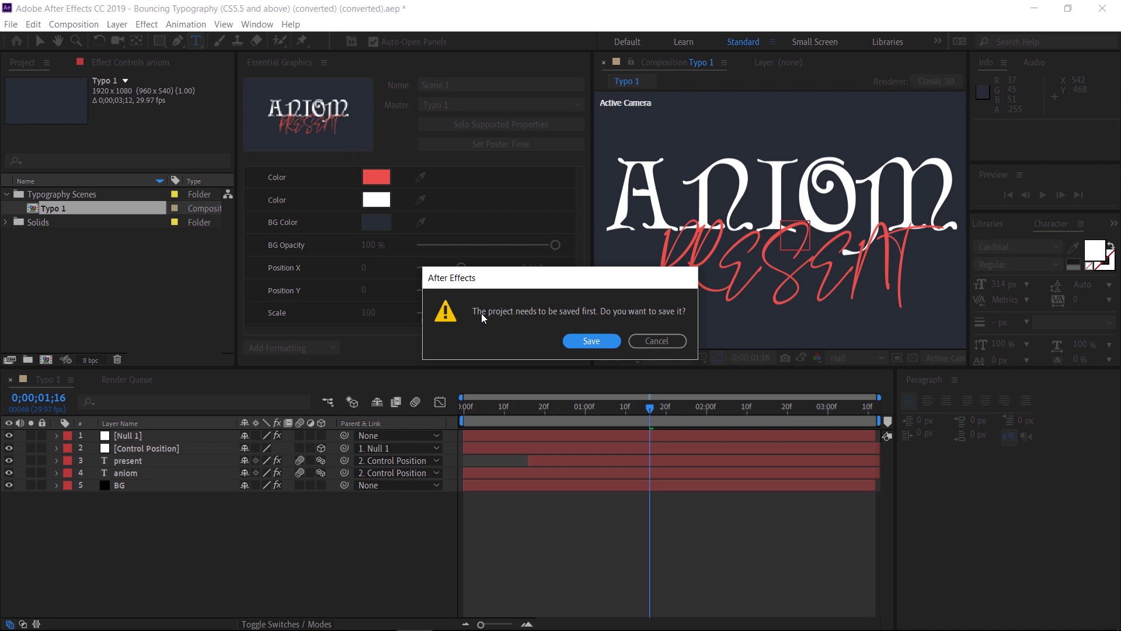
{"action": "left_click", "coordinate": [592, 339]}
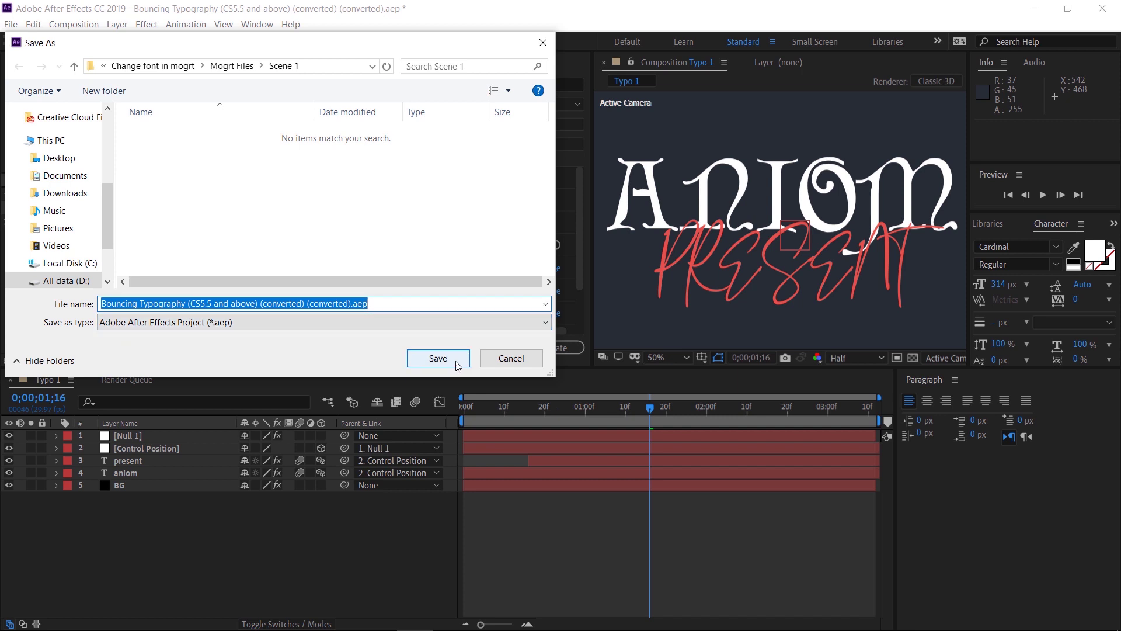
{"action": "left_click", "coordinate": [234, 68]}
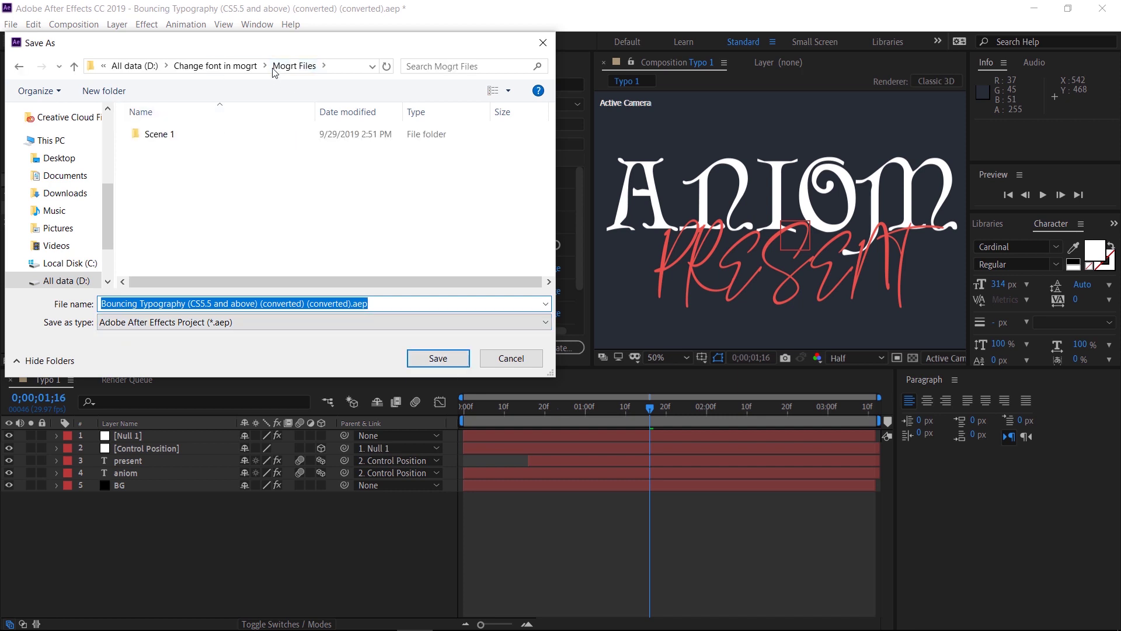
{"action": "left_click", "coordinate": [234, 74]}
{"action": "double_click", "coordinate": [201, 149]}
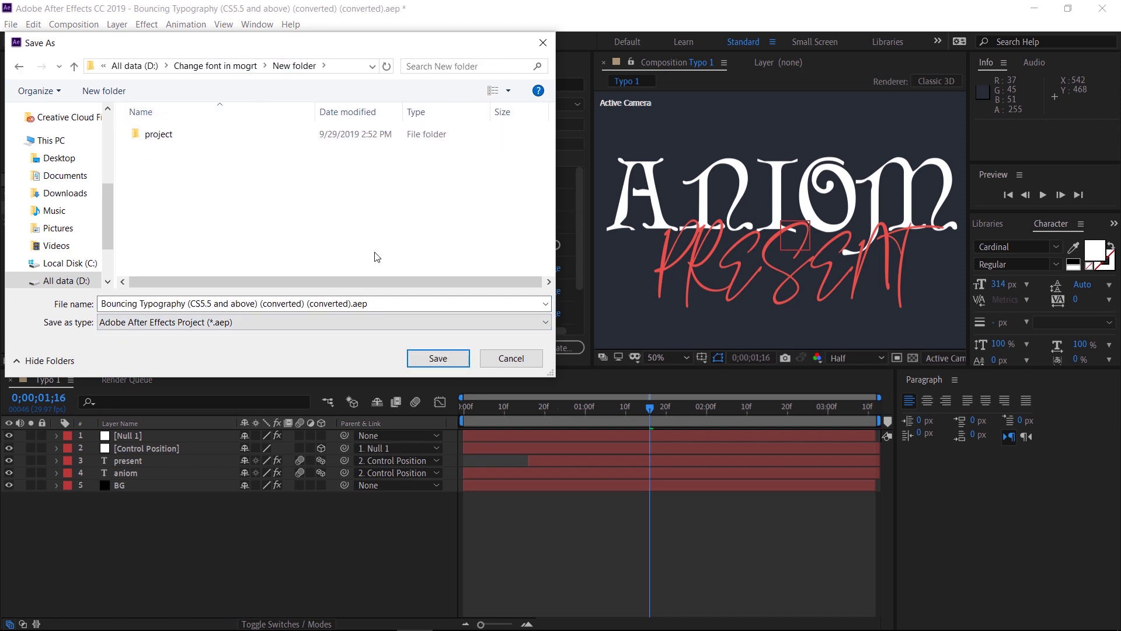
{"action": "left_click", "coordinate": [463, 354]}
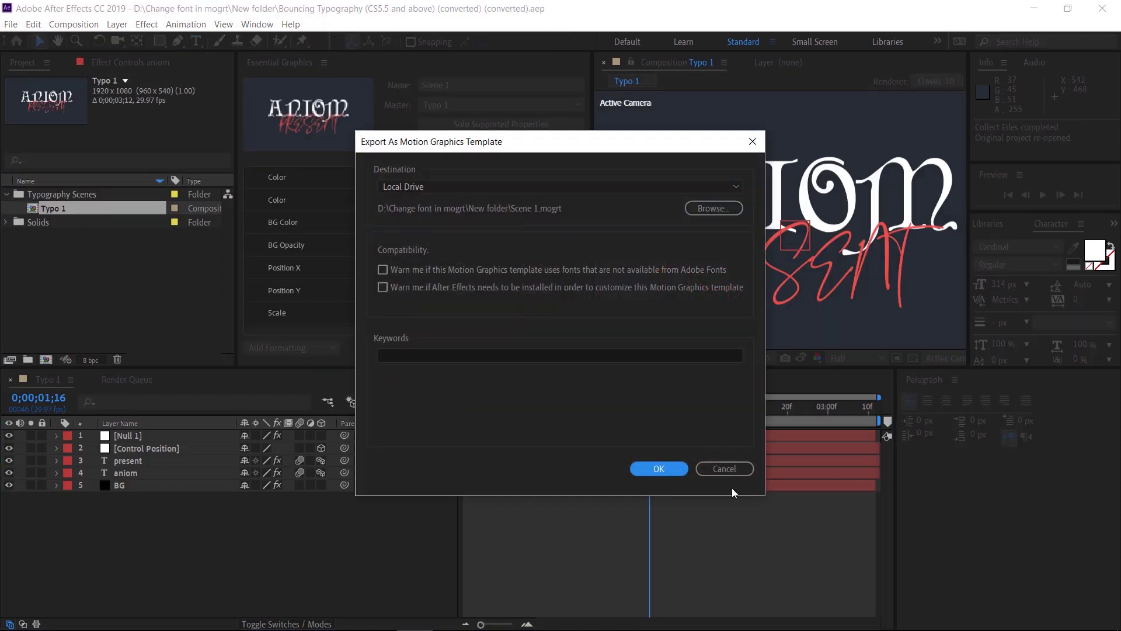
{"action": "left_click", "coordinate": [655, 468]}
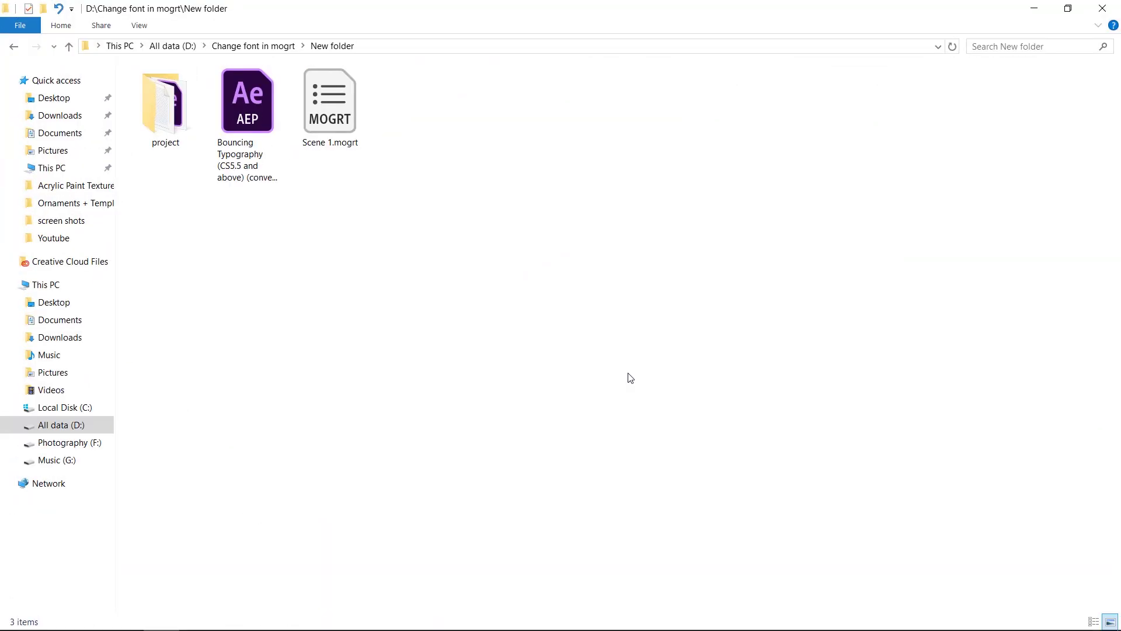
{"action": "left_click", "coordinate": [219, 44]}
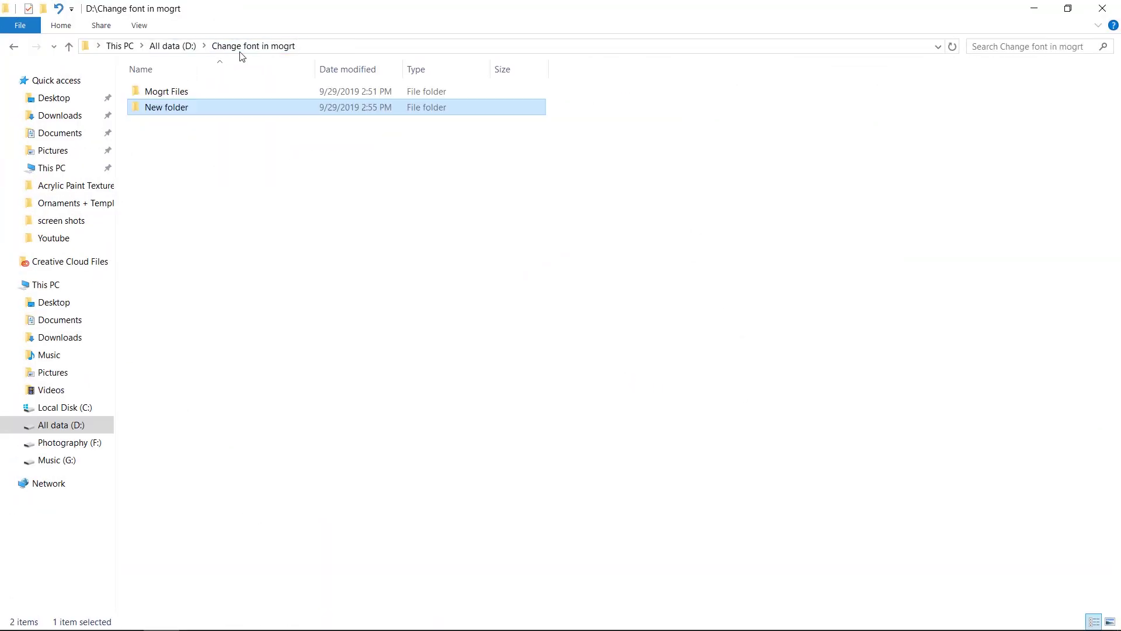
{"action": "double_click", "coordinate": [188, 114]}
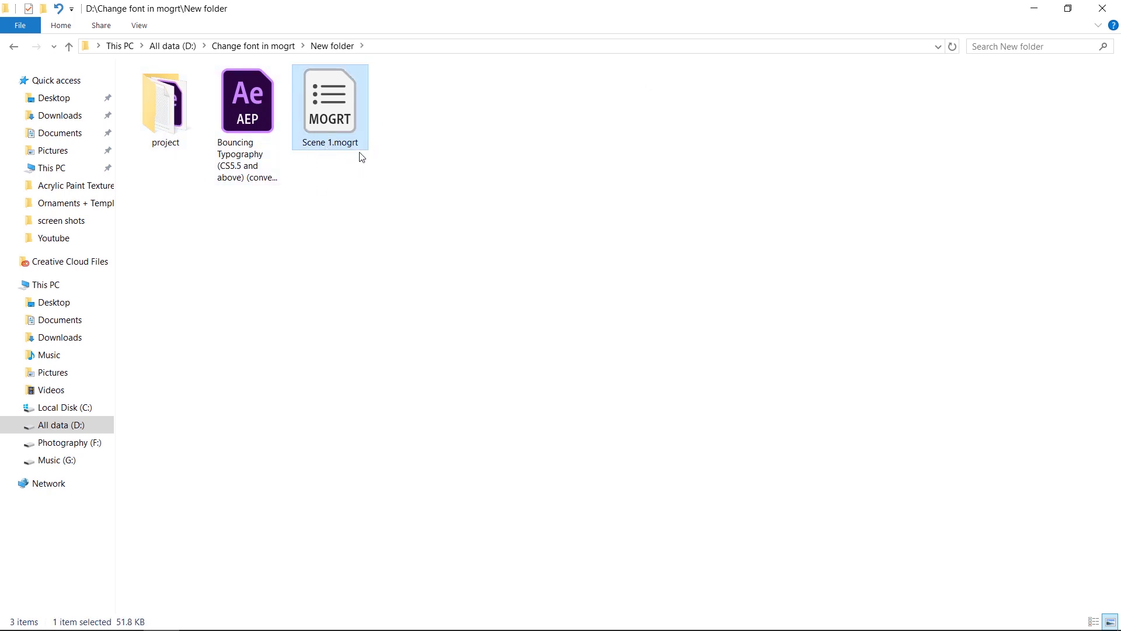
Install Scene 1.mogrt in Essential Graphics, overwriting the old version, and list All local templates.
{"action": "left_click", "coordinate": [452, 616]}
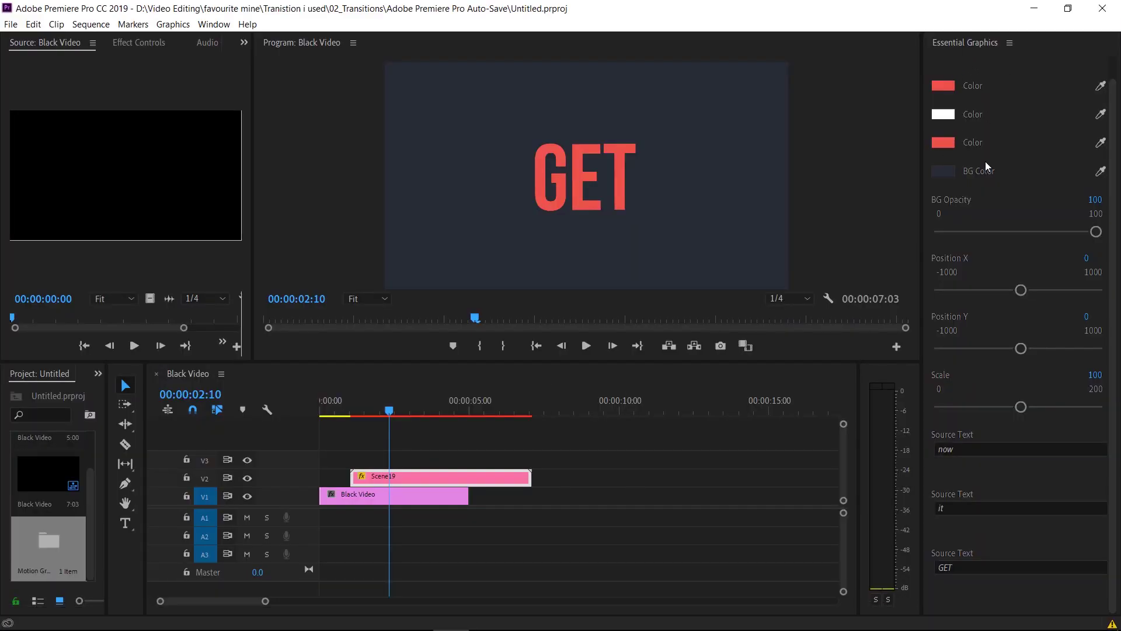
{"action": "scroll", "coordinate": [984, 168], "scroll_direction": "up", "scroll_amount": 2}
{"action": "left_click", "coordinate": [959, 74]}
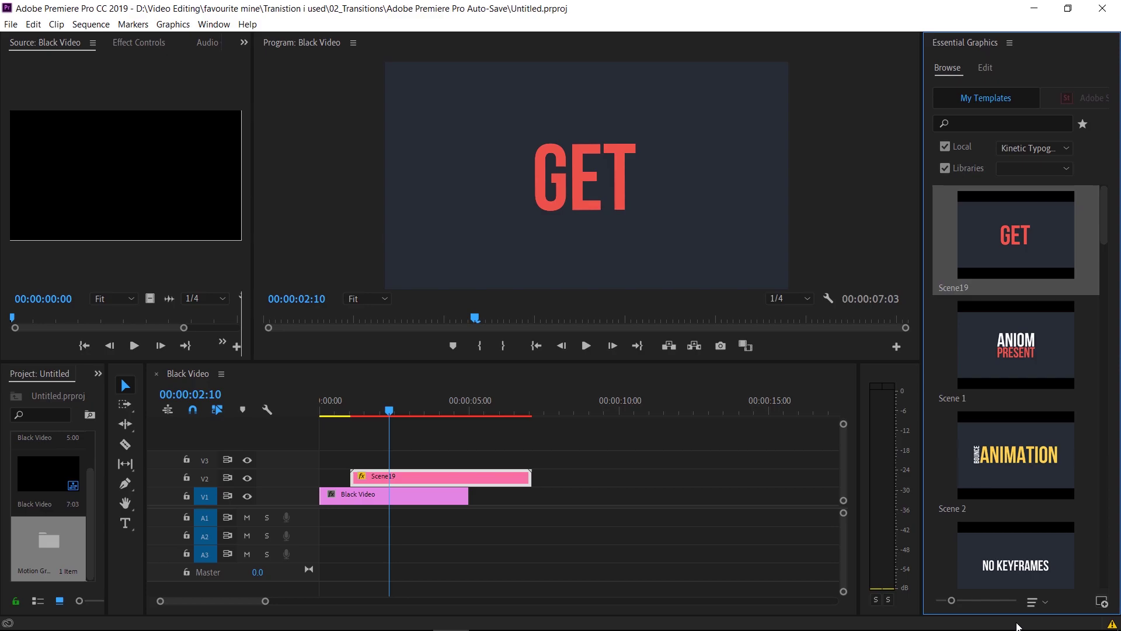
{"action": "left_click", "coordinate": [1102, 602]}
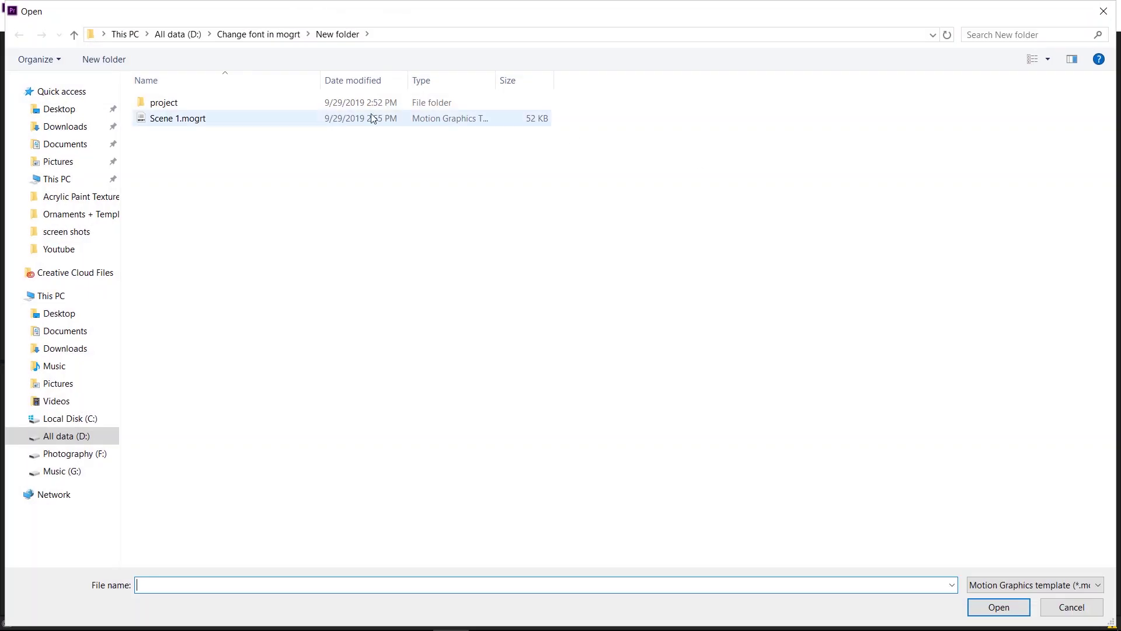
{"action": "left_click", "coordinate": [178, 120]}
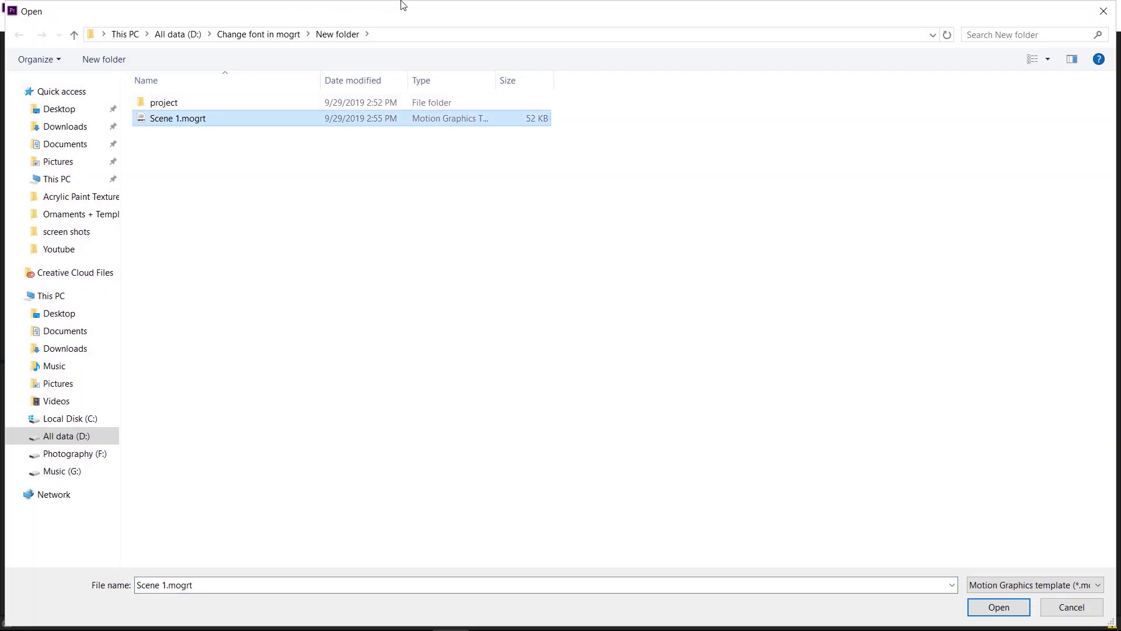
{"action": "left_click", "coordinate": [997, 607]}
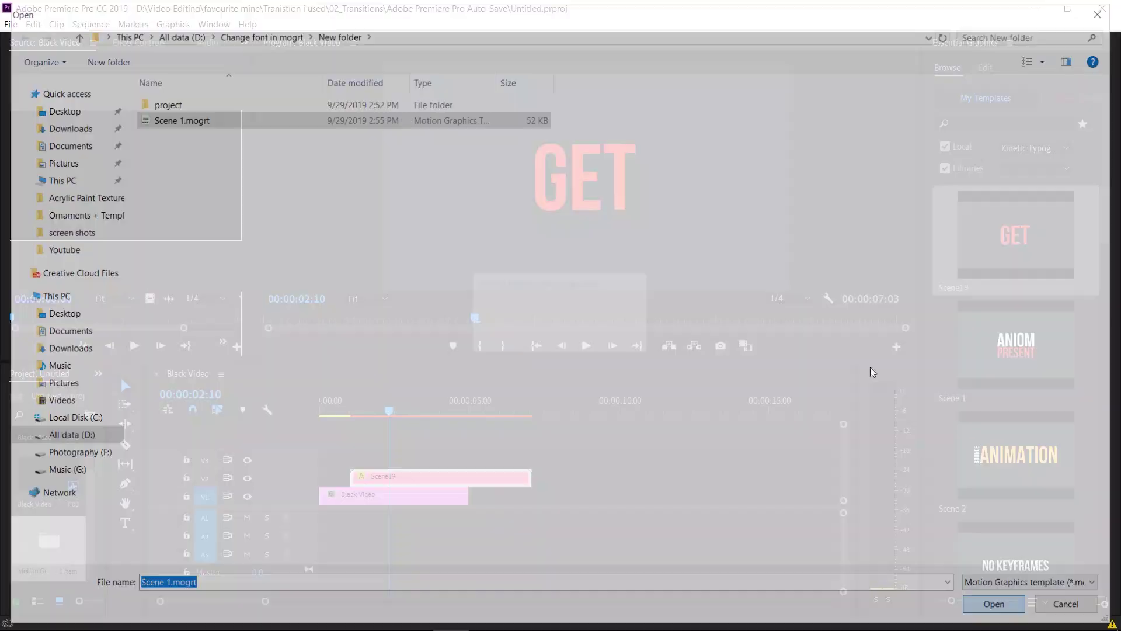
{"action": "left_click", "coordinate": [538, 335]}
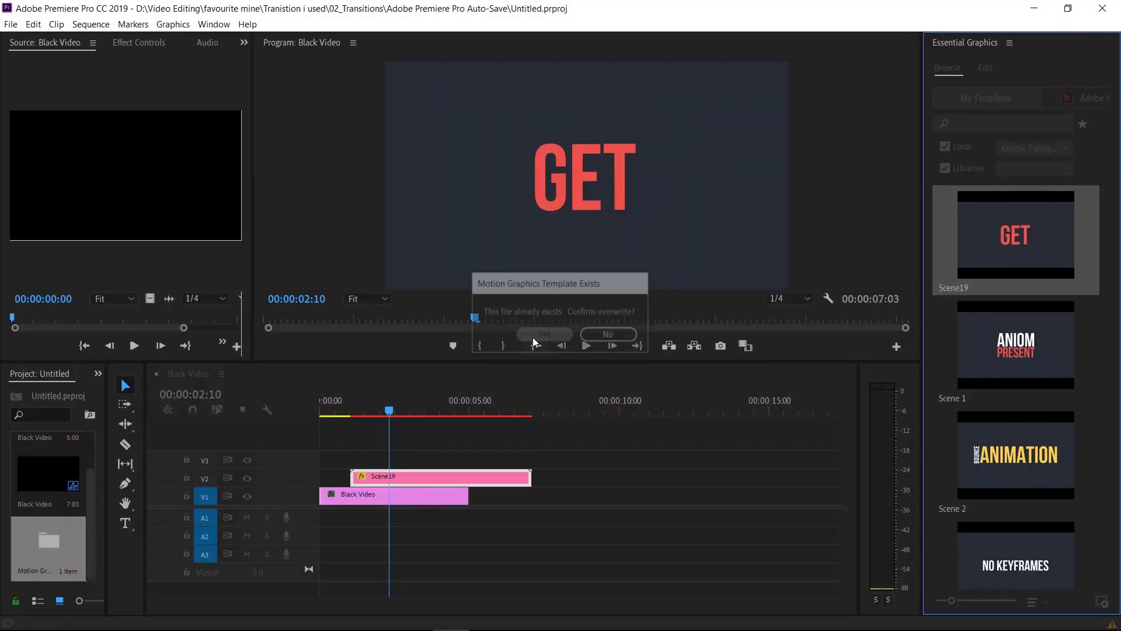
{"action": "scroll", "coordinate": [985, 332], "scroll_direction": "down", "scroll_amount": 5}
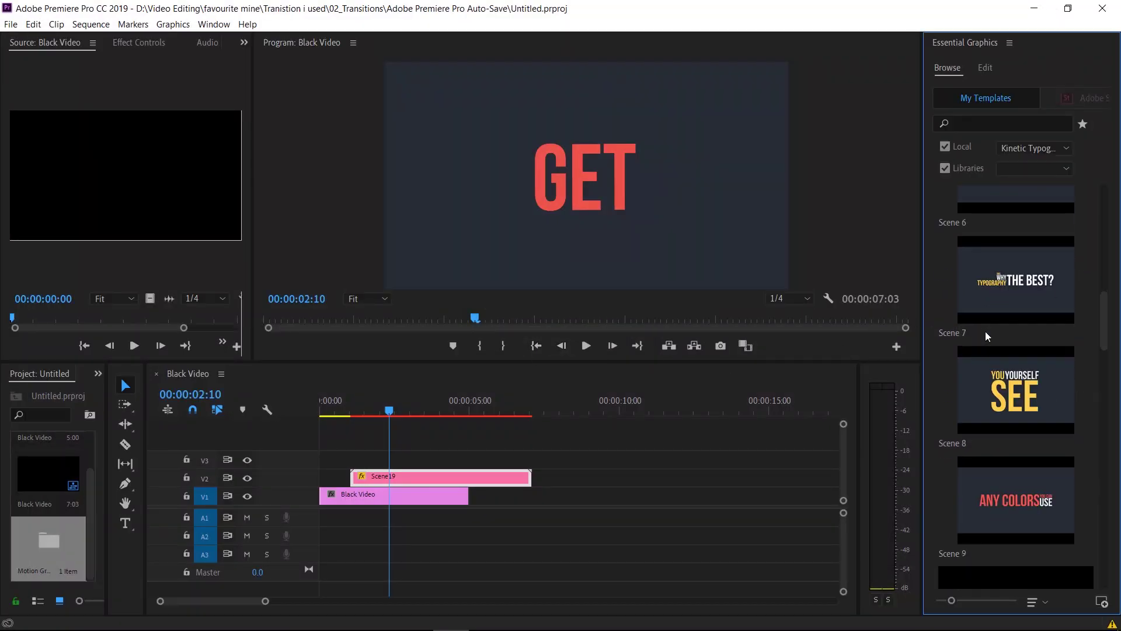
{"action": "scroll", "coordinate": [986, 331], "scroll_direction": "down", "scroll_amount": 10}
{"action": "scroll", "coordinate": [985, 331], "scroll_direction": "down", "scroll_amount": 10}
{"action": "scroll", "coordinate": [985, 331], "scroll_direction": "up", "scroll_amount": 8}
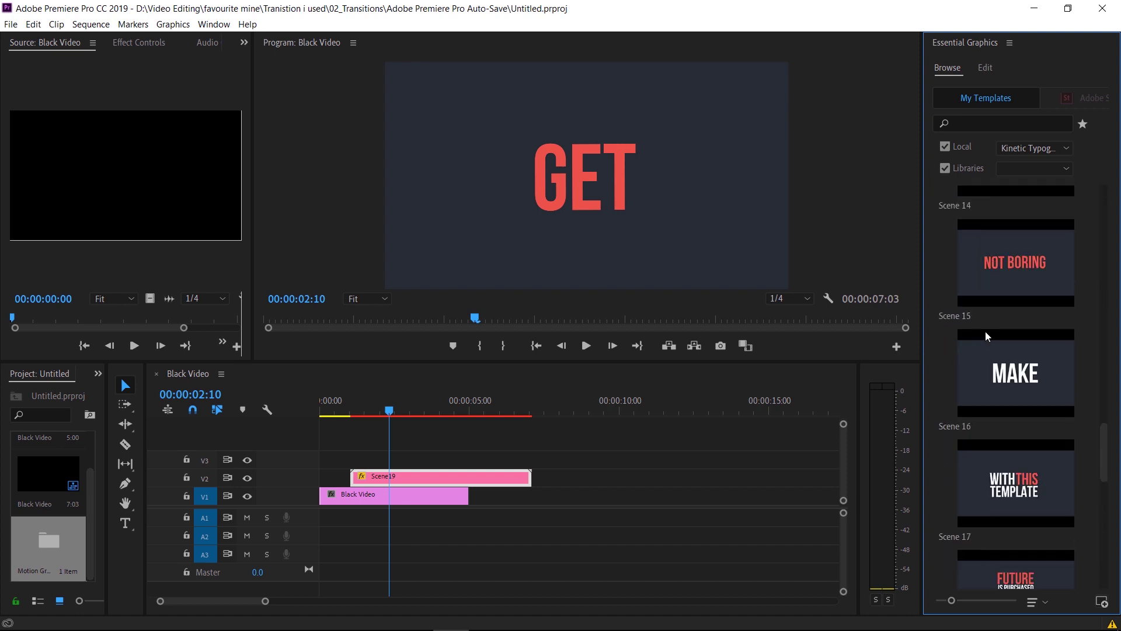
{"action": "scroll", "coordinate": [985, 332], "scroll_direction": "up", "scroll_amount": 10}
{"action": "scroll", "coordinate": [986, 332], "scroll_direction": "up", "scroll_amount": 5}
{"action": "left_click", "coordinate": [1040, 153]}
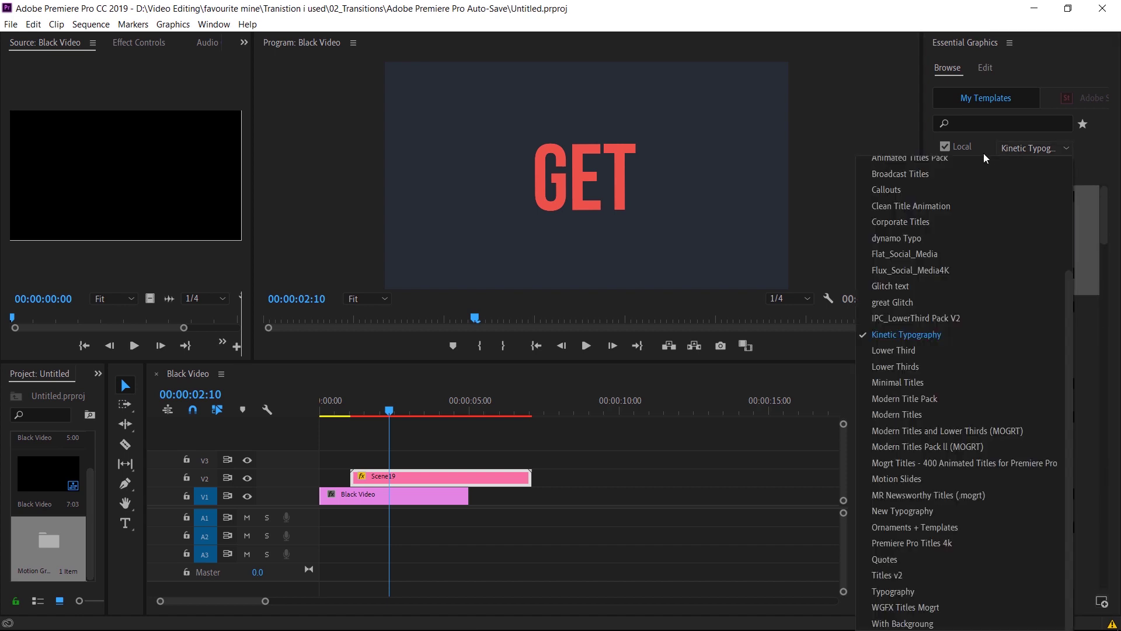
{"action": "scroll", "coordinate": [937, 204], "scroll_direction": "up", "scroll_amount": 2}
{"action": "left_click", "coordinate": [886, 168]}
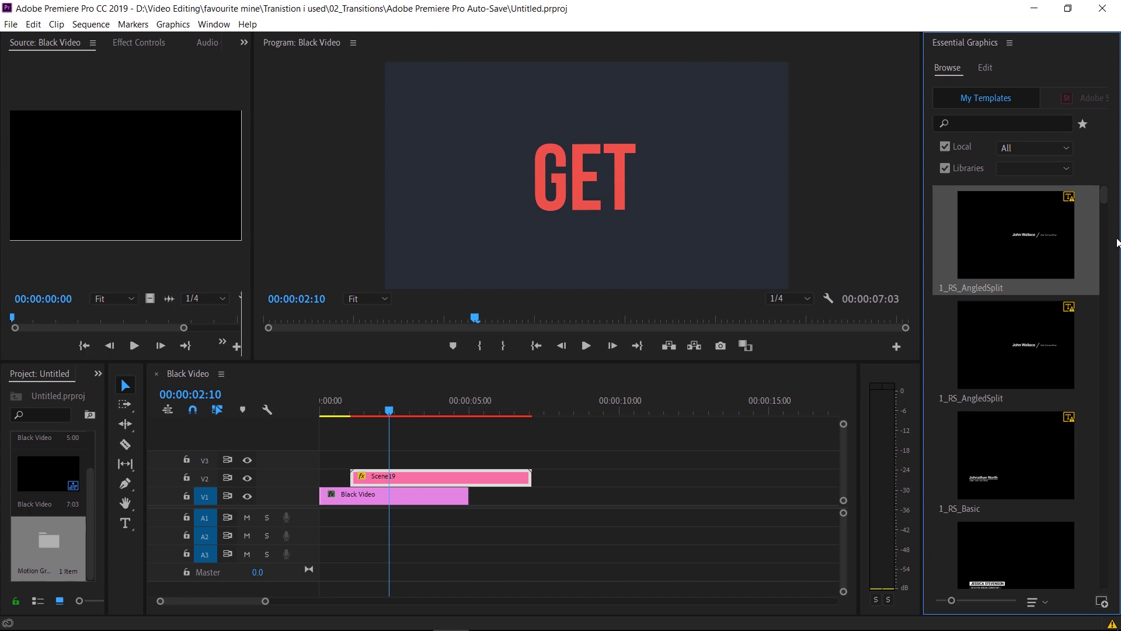
{"action": "left_click_drag", "start_coordinate": [1103, 204], "coordinate": [1103, 265]}
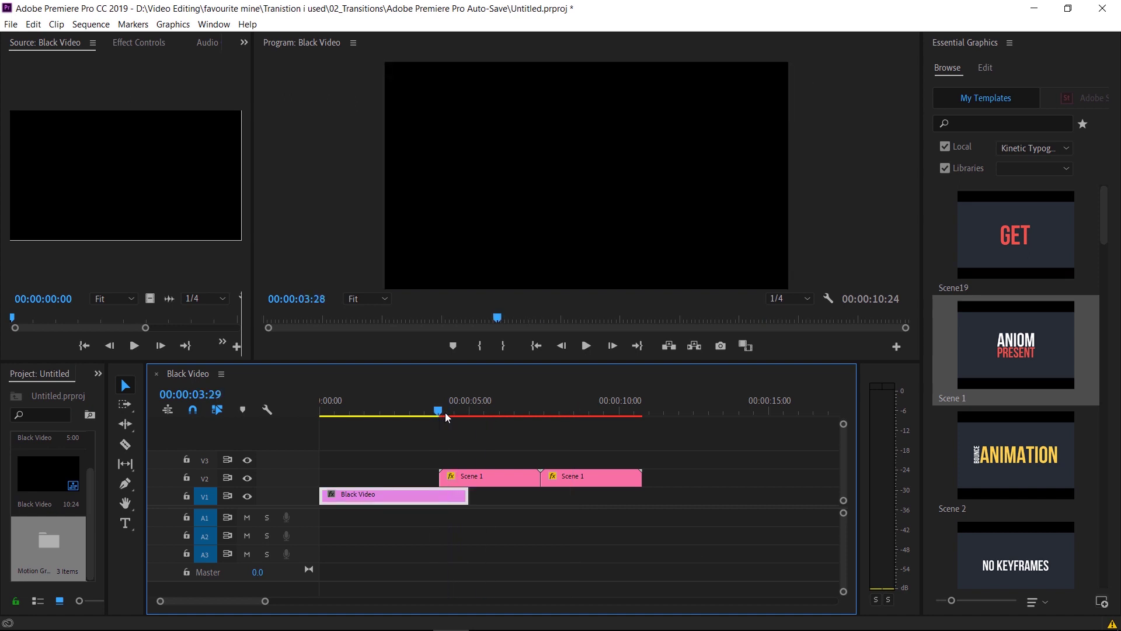
Play through both Scene 1 ANIOM PRESENT titles, then return the playhead to the first title.
{"action": "left_click", "coordinate": [443, 413]}
{"action": "left_click", "coordinate": [586, 345]}
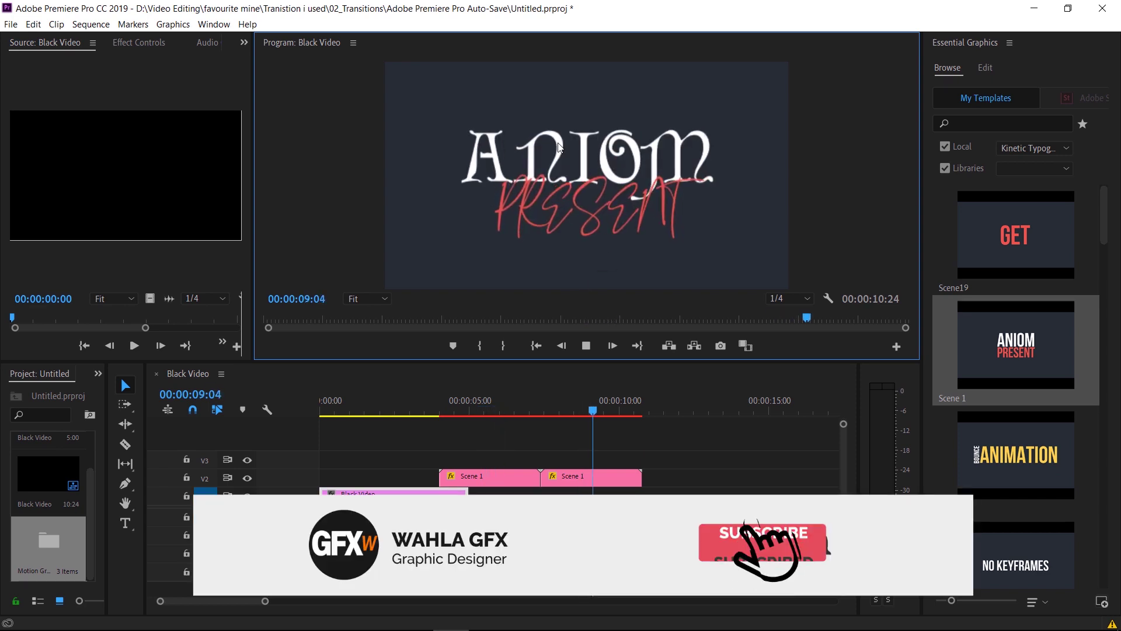
{"action": "left_click", "coordinate": [586, 346]}
{"action": "left_click", "coordinate": [506, 410]}
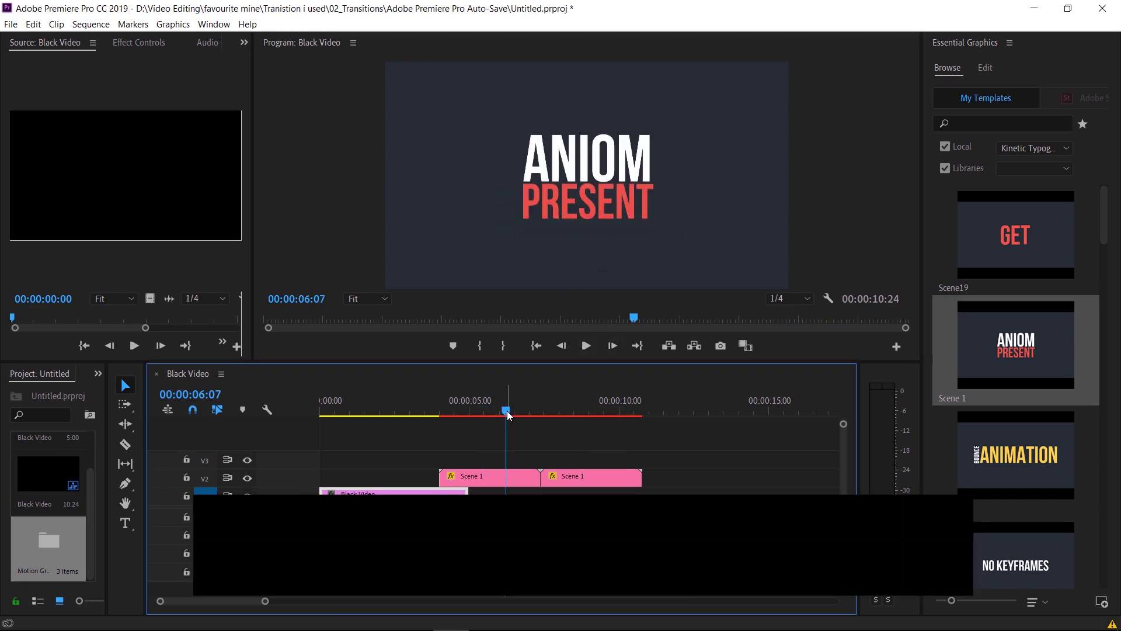